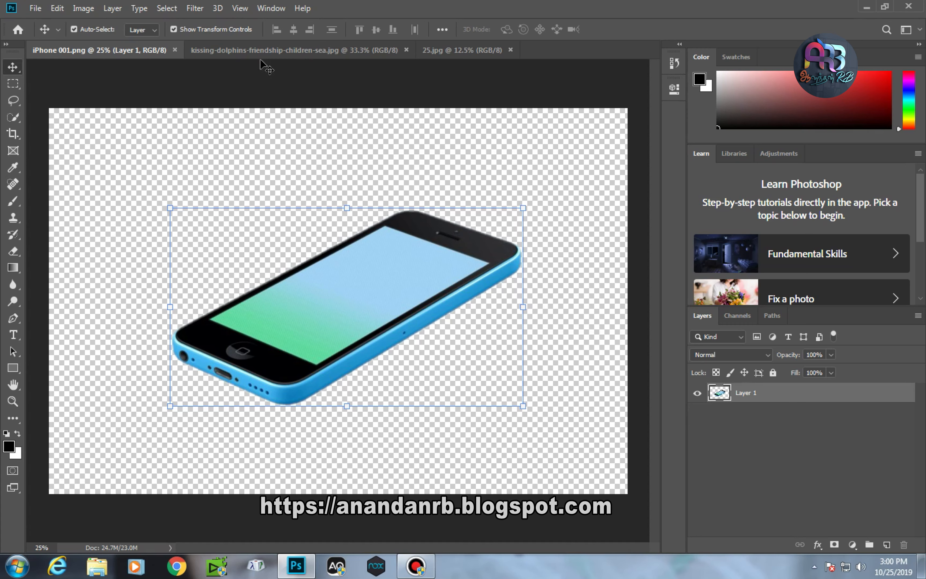
# Look over the dolphin photo and the 25.jpg watercolour background, then return to iPhone 001.png.
pyautogui.click(249, 51)
pyautogui.click(464, 49)
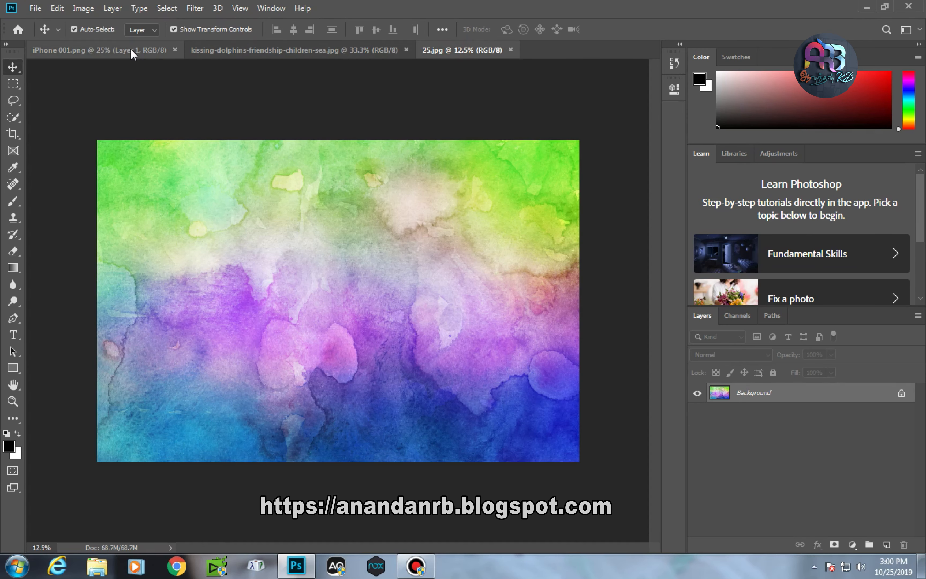
pyautogui.click(131, 49)
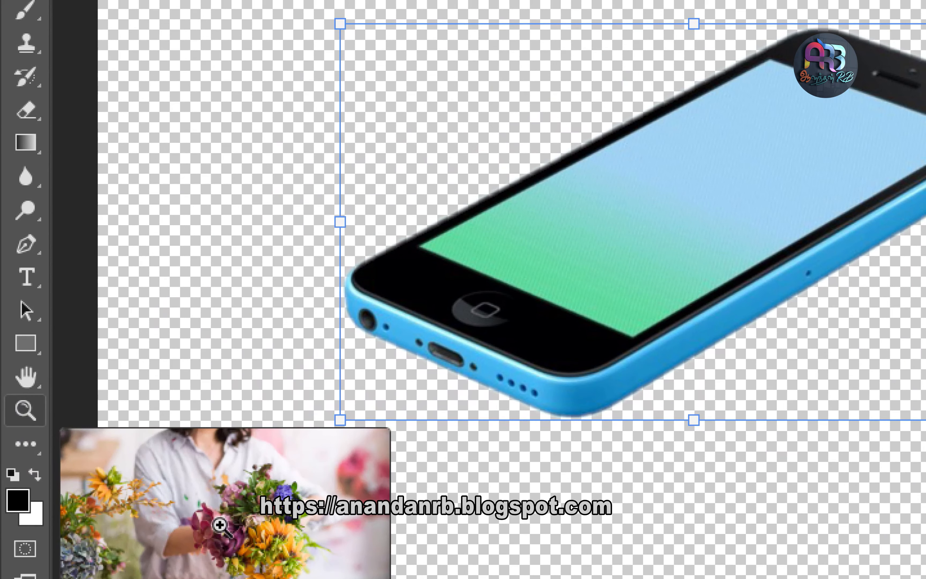
# Start a Pen path along the phone display's upper long edge, from the corner nearest the home button to the earpiece end.
pyautogui.click(27, 411)
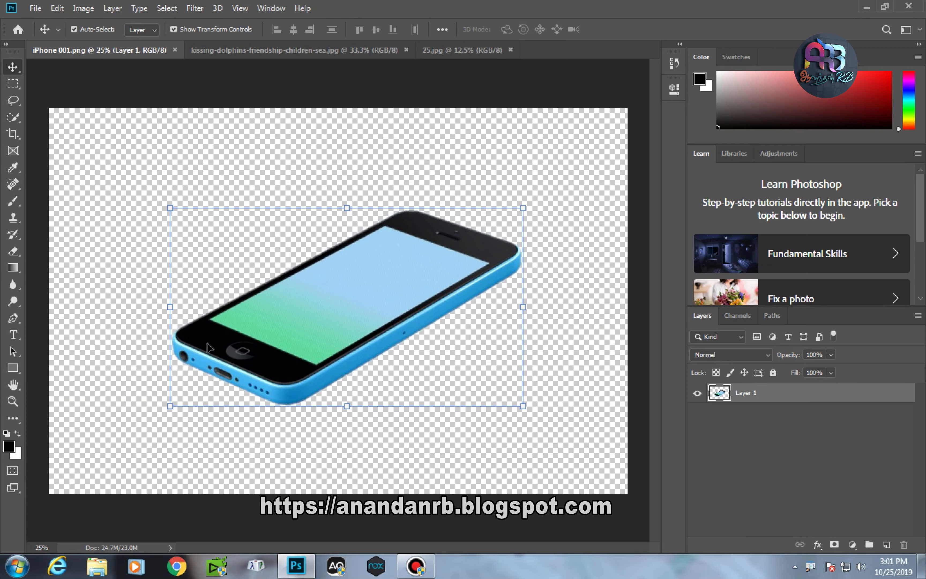
pyautogui.click(13, 401)
pyautogui.click(297, 313)
pyautogui.click(296, 311)
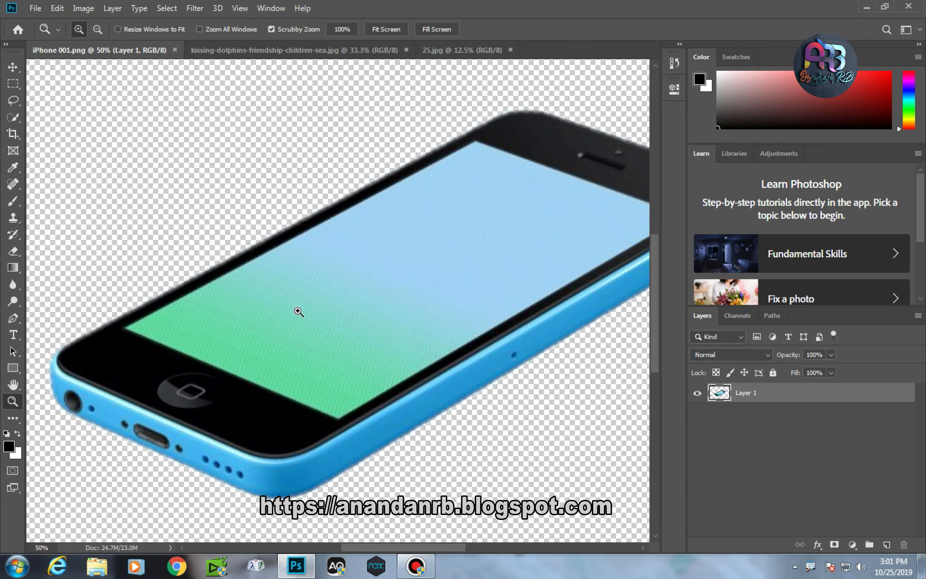
pyautogui.click(299, 312)
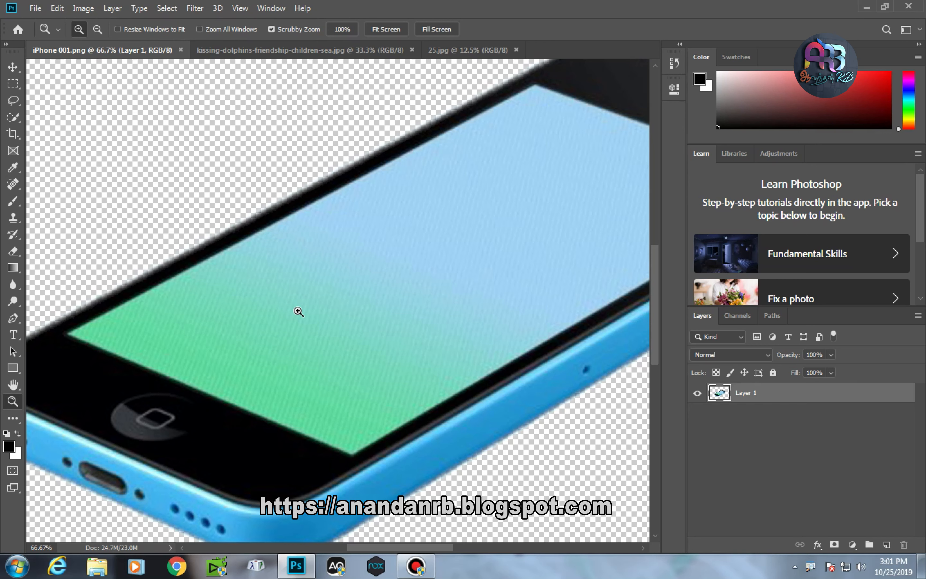
pyautogui.hotkey('ctrl', '+')
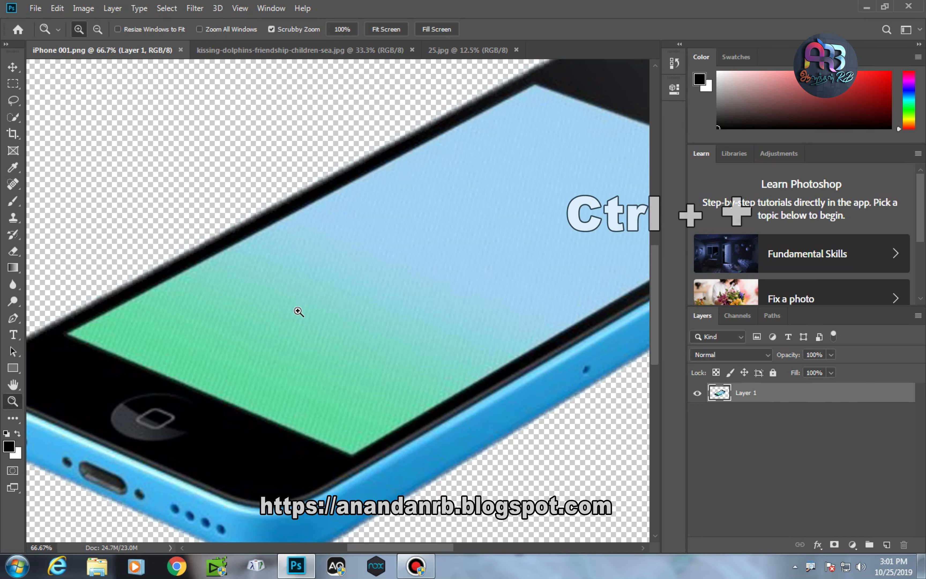
pyautogui.hotkey('ctrl', '-')
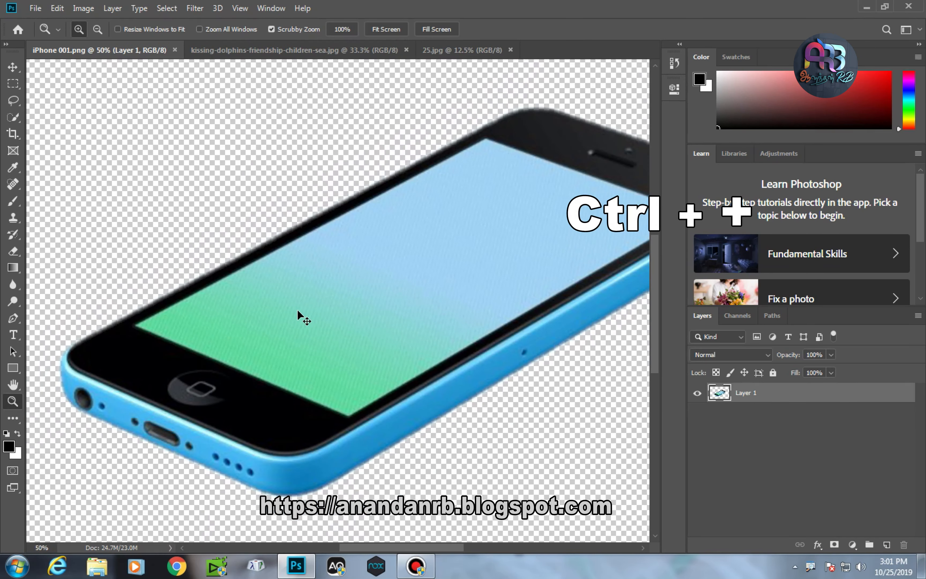
pyautogui.hotkey('ctrl', '+')
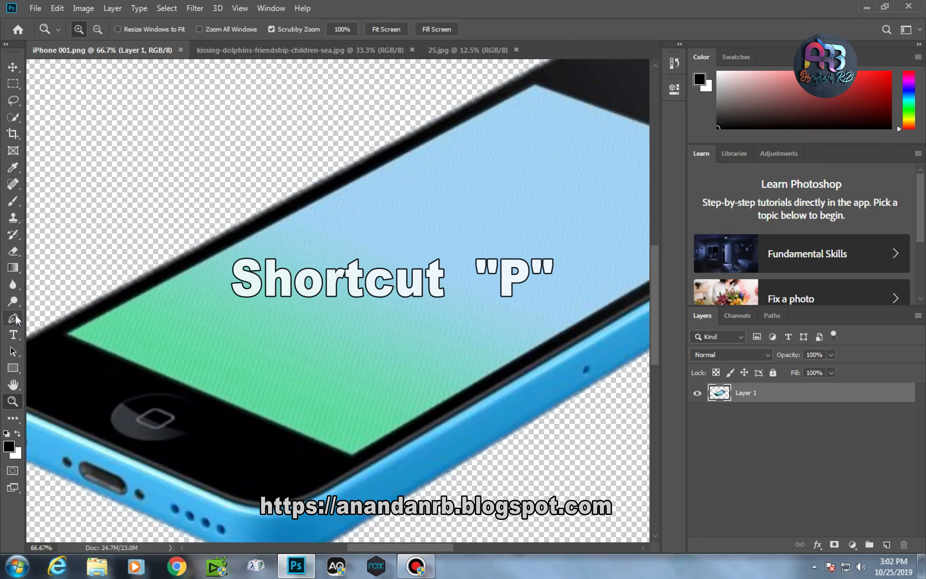
pyautogui.press('p')
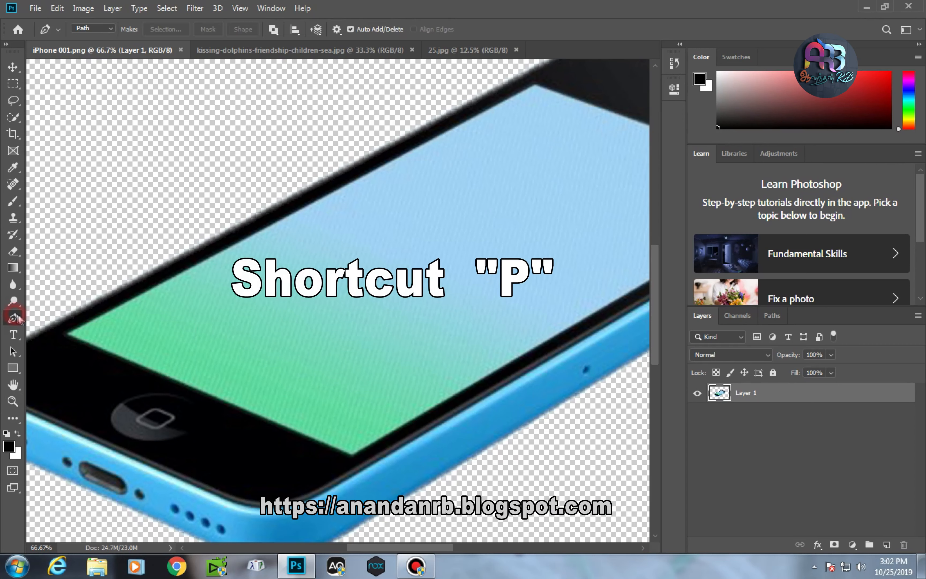
pyautogui.click(67, 333)
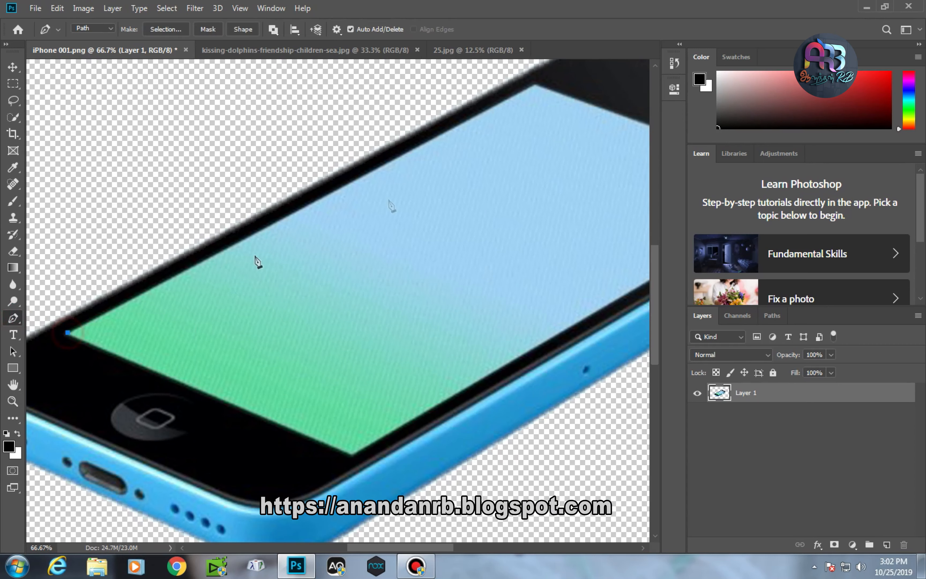
pyautogui.click(534, 84)
# Continue the path through the phone display's two remaining corners and close it at its starting point.
pyautogui.moveTo(574, 135); pyautogui.dragTo(427, 160)
pyautogui.moveTo(572, 201); pyautogui.dragTo(442, 203)
pyautogui.click(535, 213)
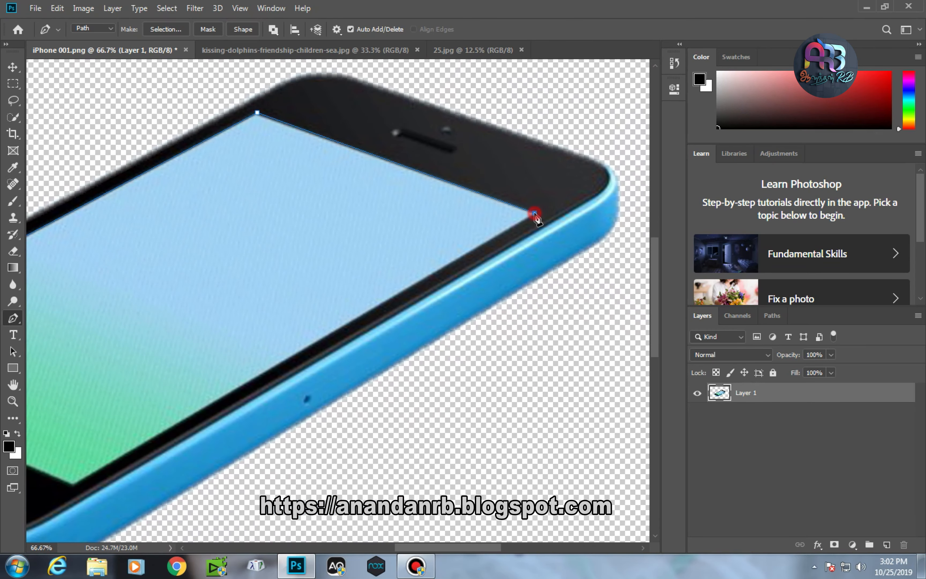
pyautogui.moveTo(487, 254); pyautogui.dragTo(617, 110)
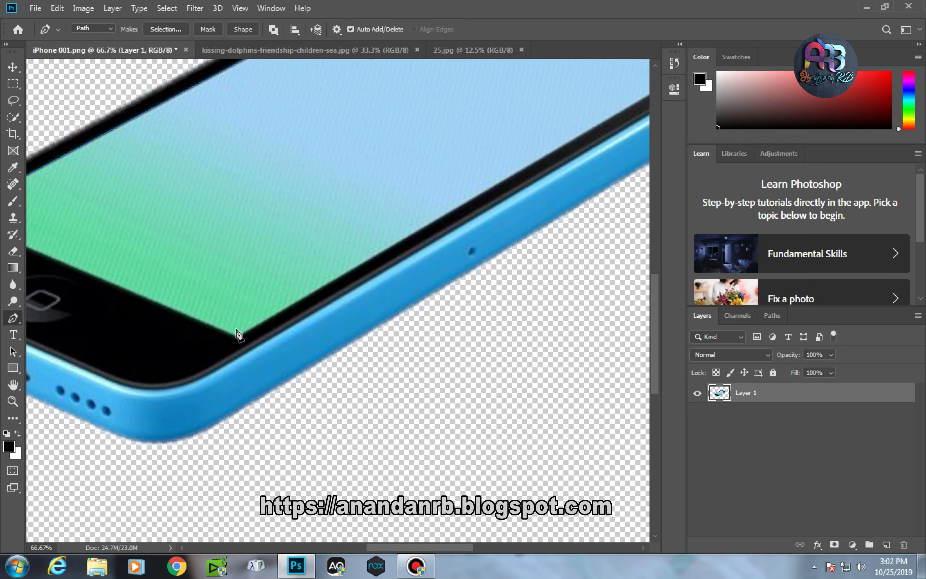
pyautogui.click(239, 339)
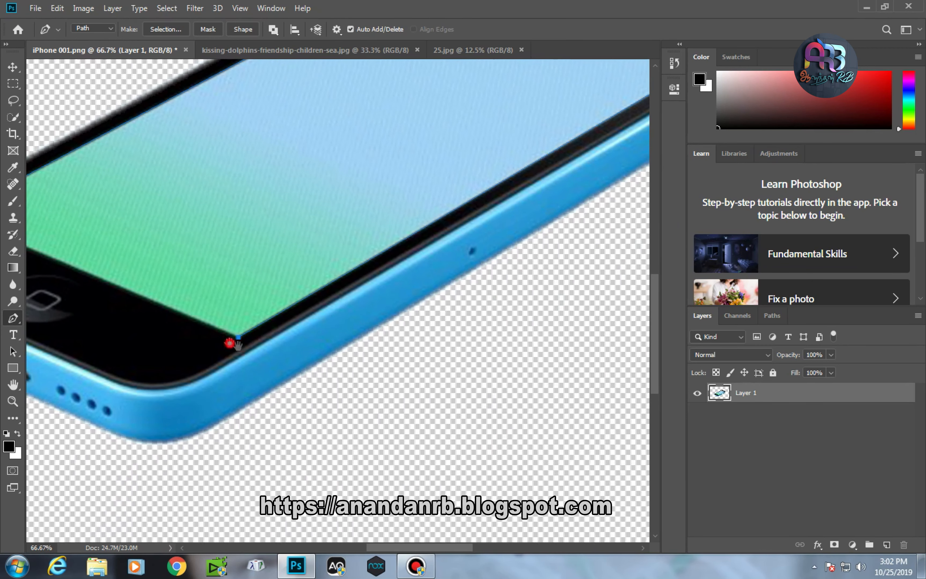
pyautogui.moveTo(230, 339); pyautogui.dragTo(447, 381)
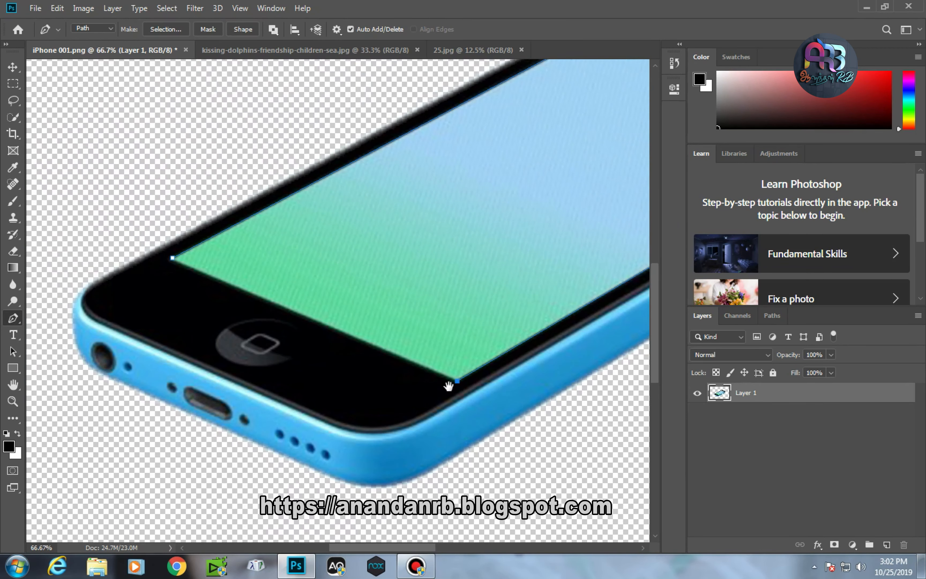
pyautogui.click(173, 259)
# Turn the display path into a new anti-aliased selection with a 1.2-pixel feather radius and copy it to a new layer.
pyautogui.hotkey('ctrl', '-')
pyautogui.hotkey('ctrl', '-')
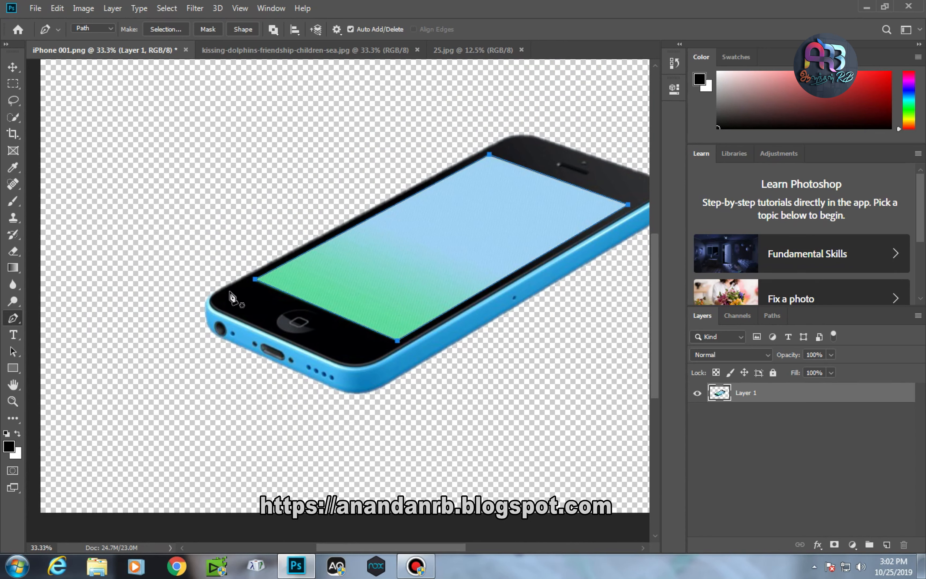
pyautogui.rightClick(389, 238)
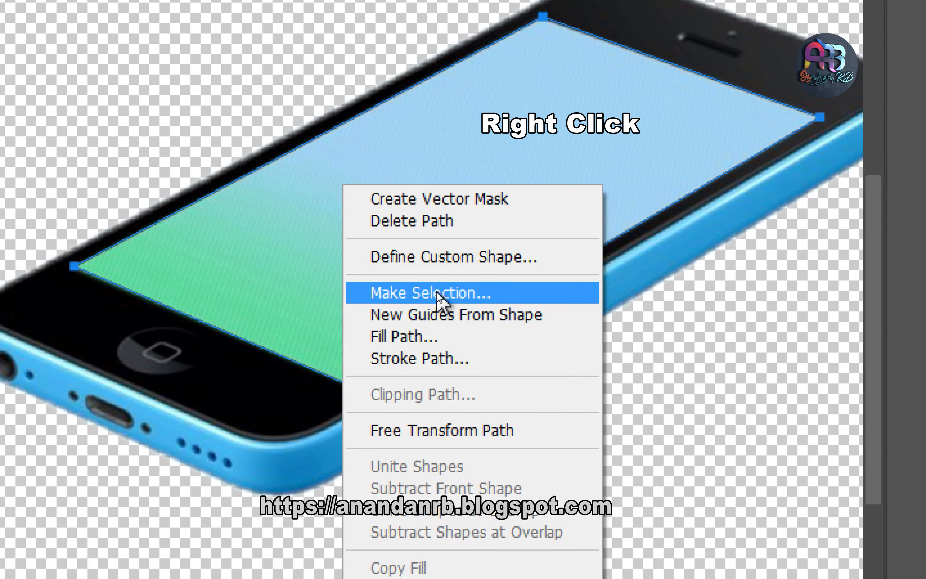
pyautogui.click(440, 294)
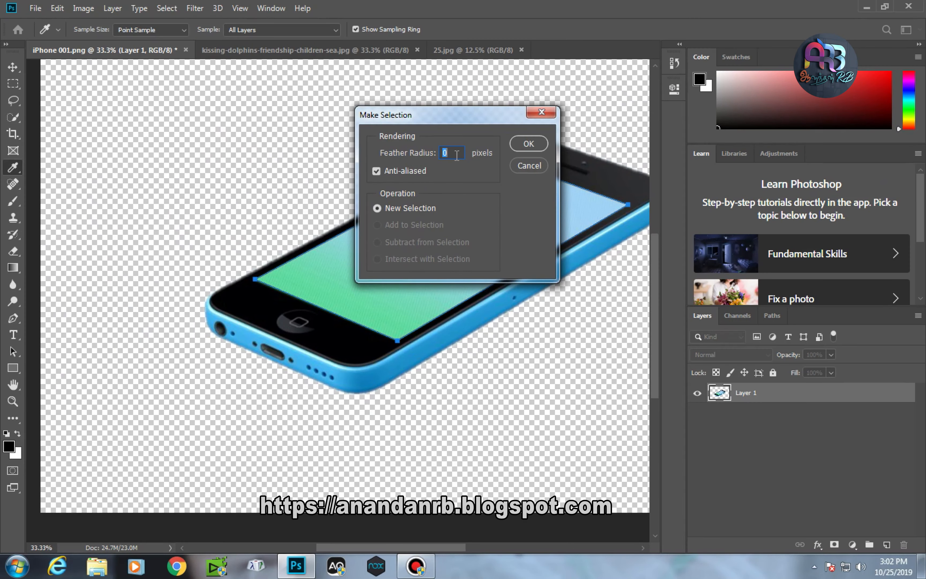
pyautogui.write('1.2')
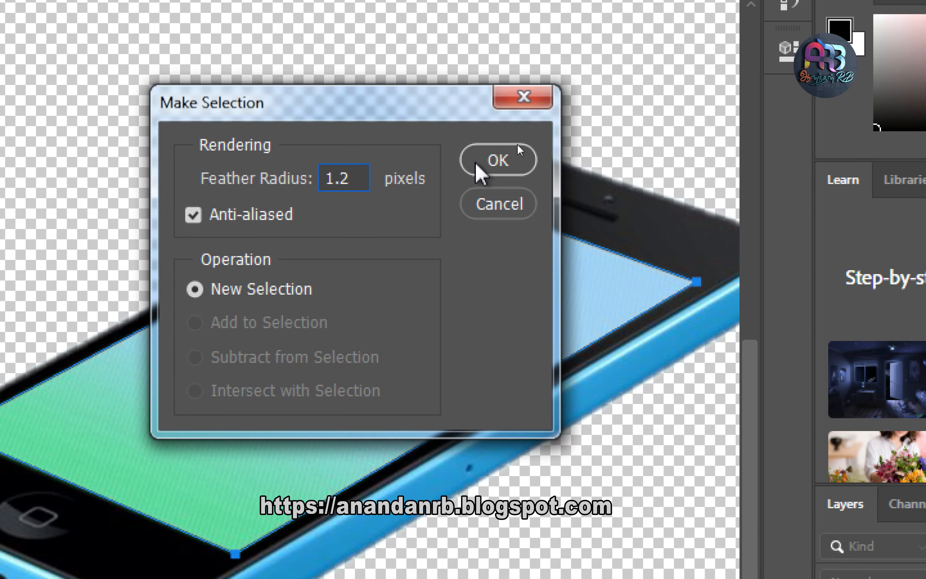
pyautogui.click(483, 159)
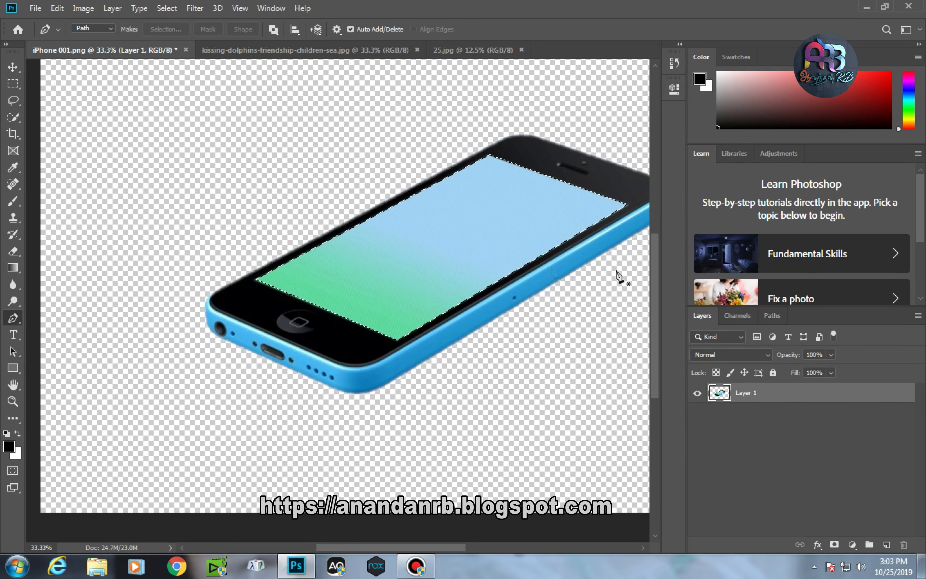
pyautogui.hotkey('ctrl', 'j')
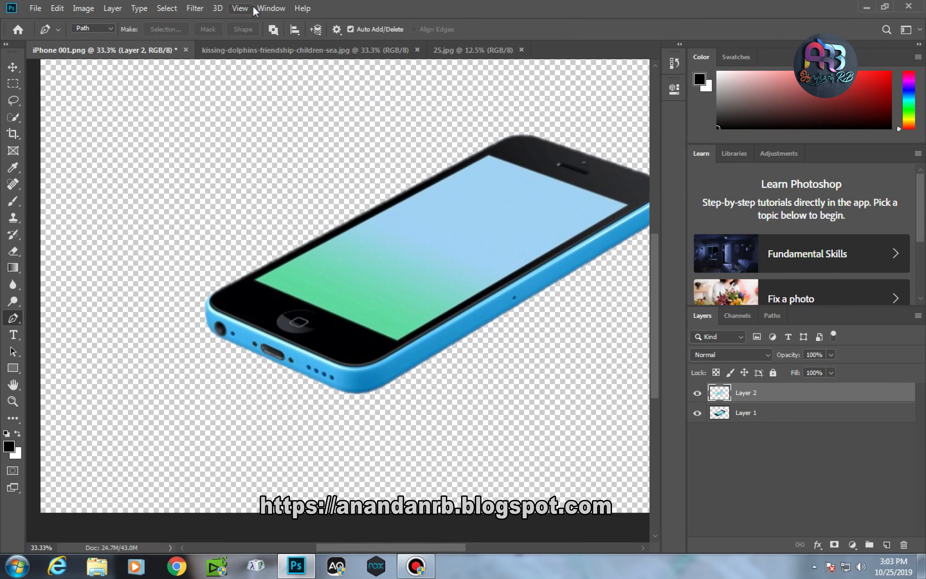
# Hide the layers list, show it again and reselect Layer 2.
pyautogui.click(264, 8)
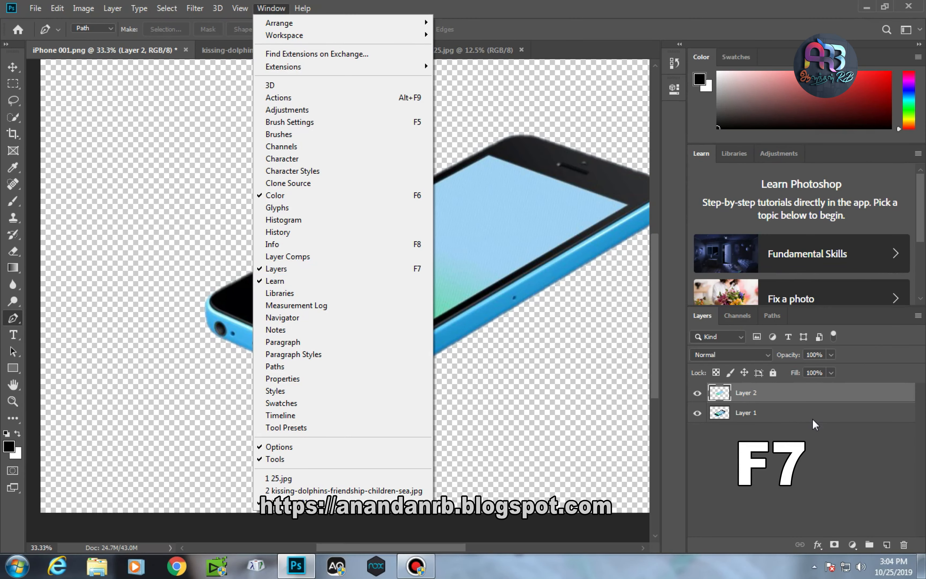
pyautogui.click(804, 425)
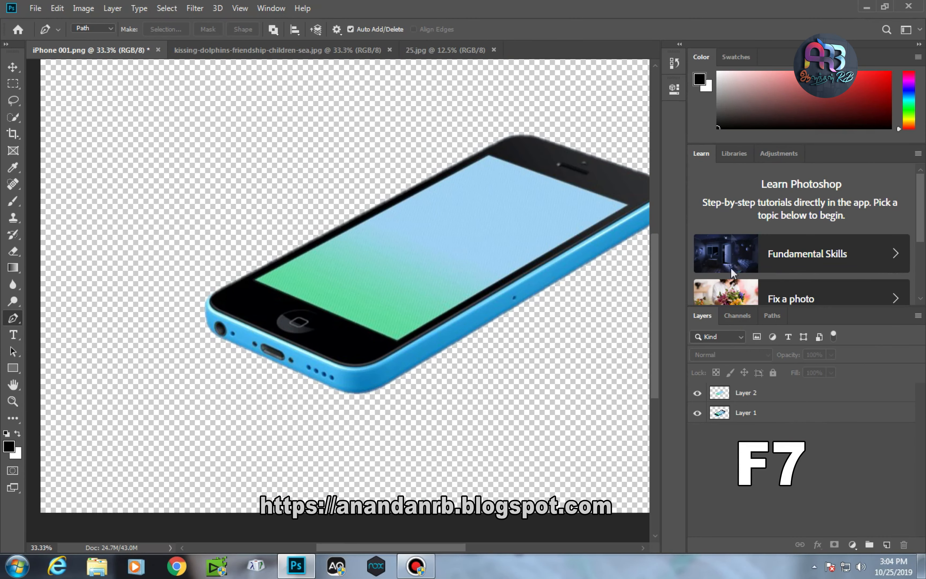
pyautogui.press('F7')
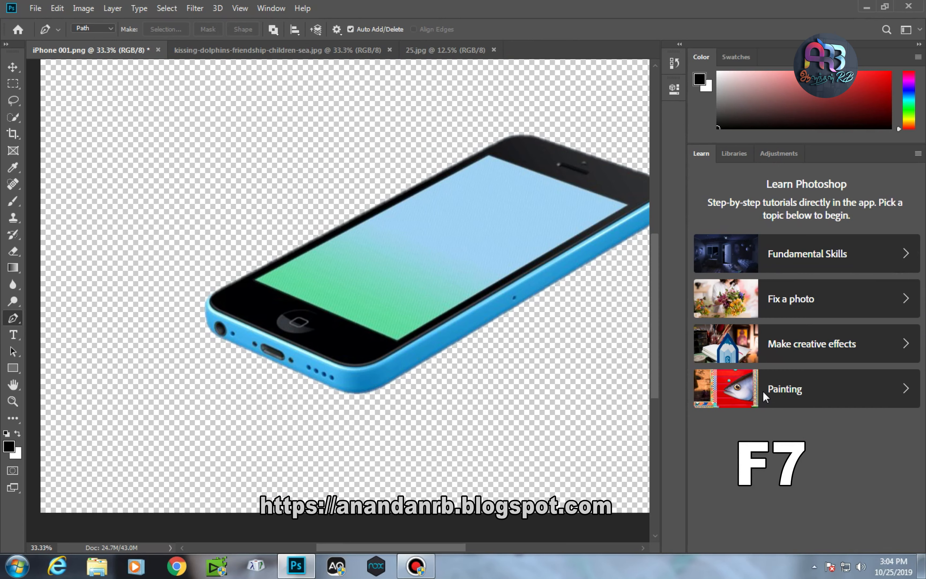
pyautogui.press('F7')
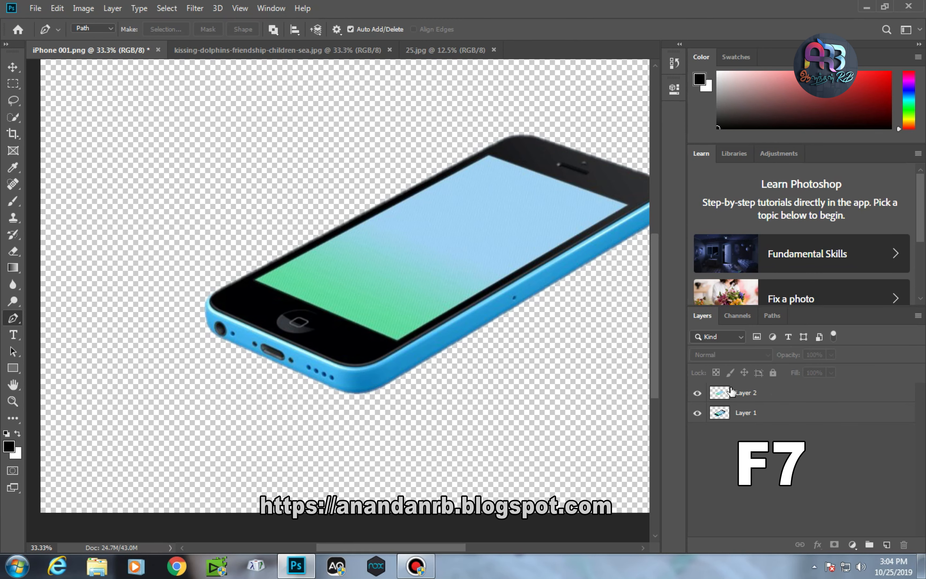
pyautogui.click(742, 392)
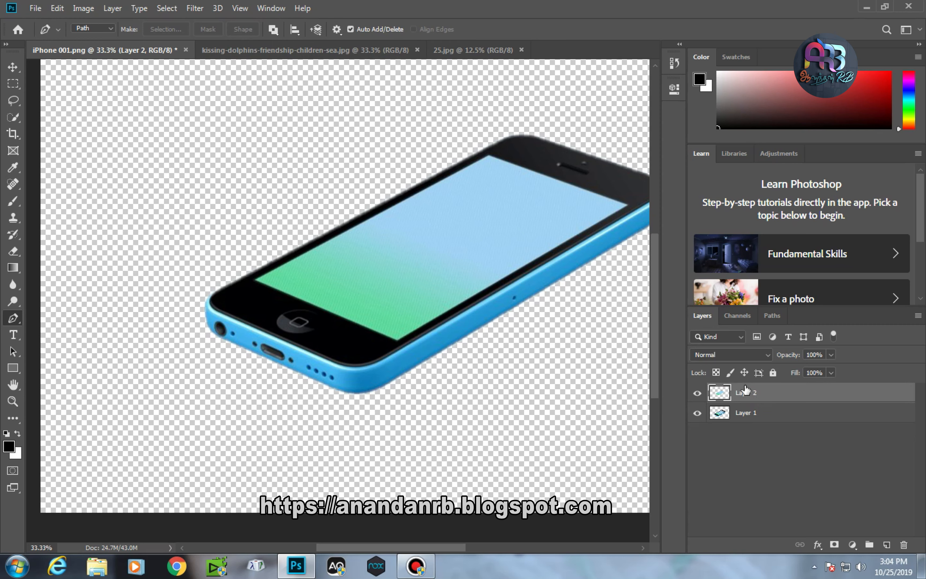
pyautogui.hotkey('ctrl', 'u')
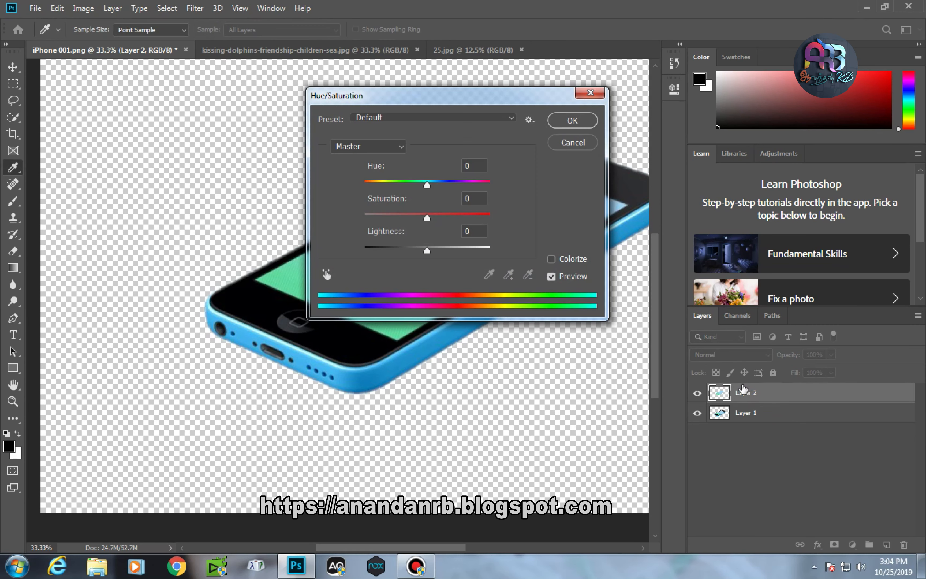
pyautogui.moveTo(464, 95); pyautogui.dragTo(474, 116)
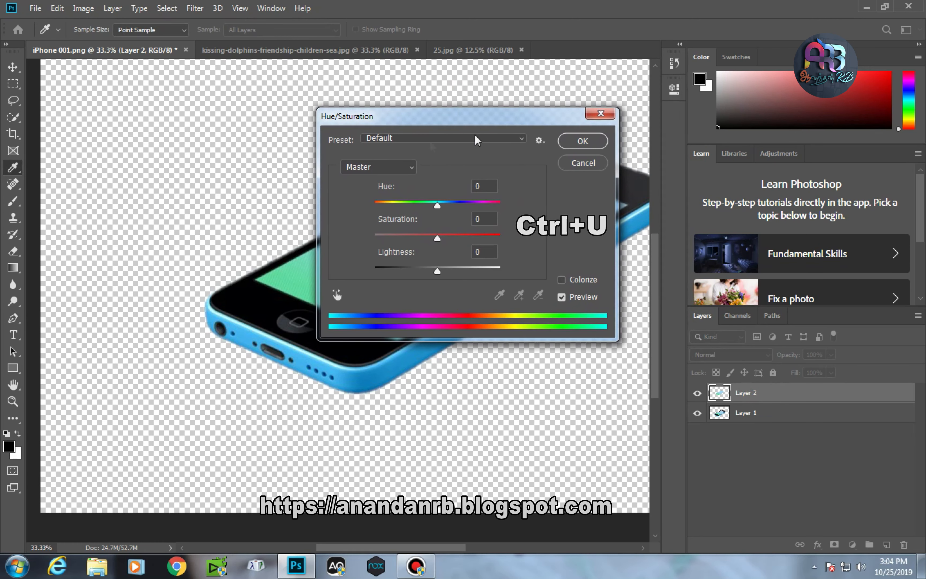
pyautogui.click(601, 113)
pyautogui.press('p')
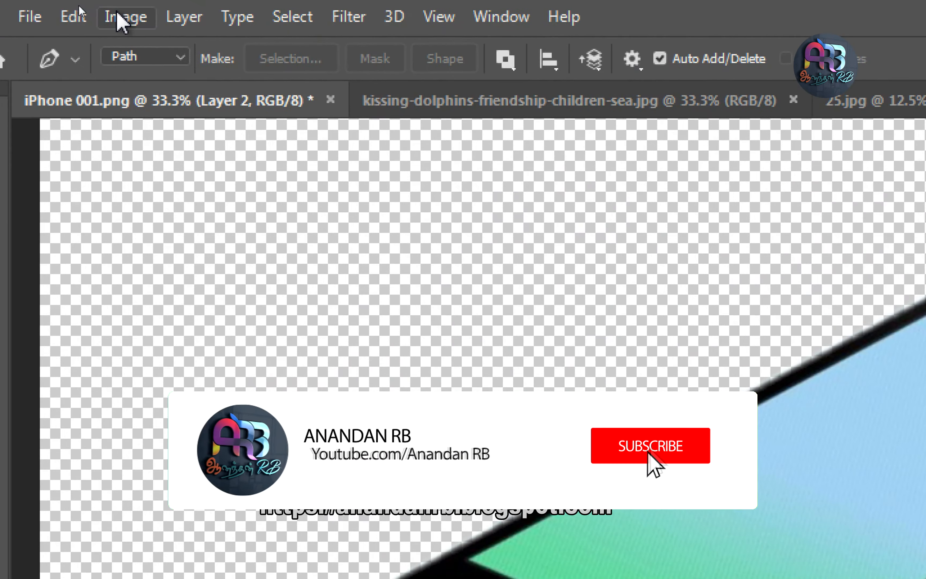
# Apply a Hue/Saturation adjustment with Lightness -100 to the copied display on Layer 2.
pyautogui.click(118, 16)
pyautogui.moveTo(160, 92)
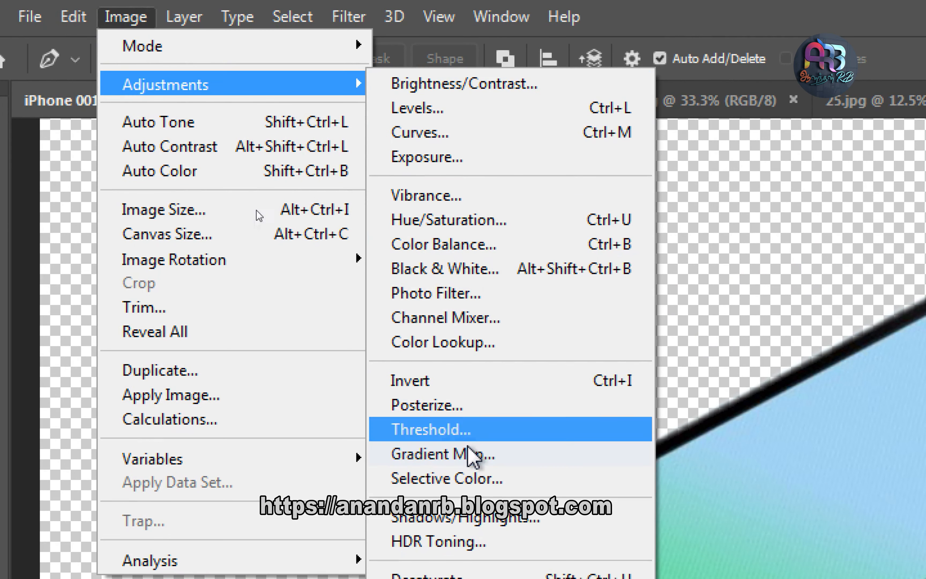
pyautogui.click(478, 226)
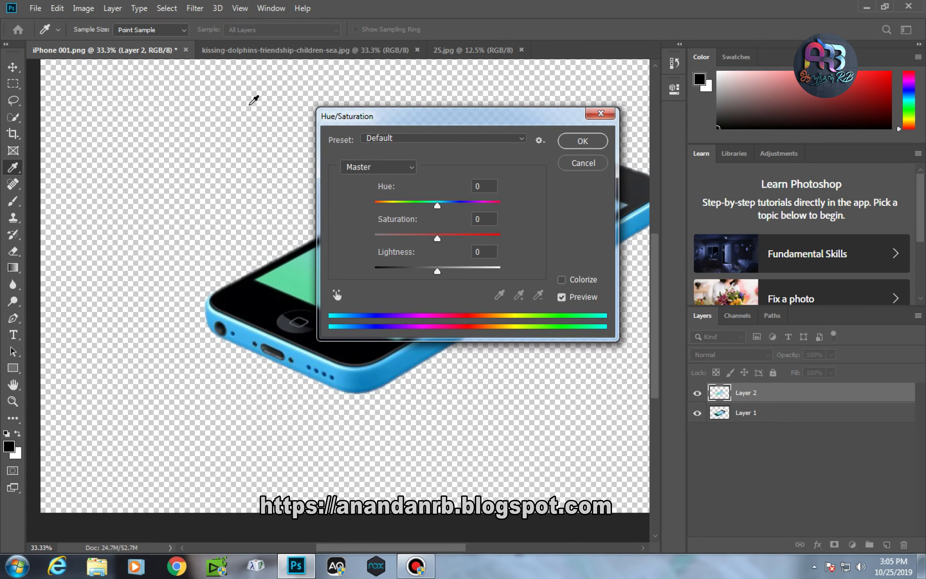
pyautogui.moveTo(437, 272); pyautogui.dragTo(375, 273)
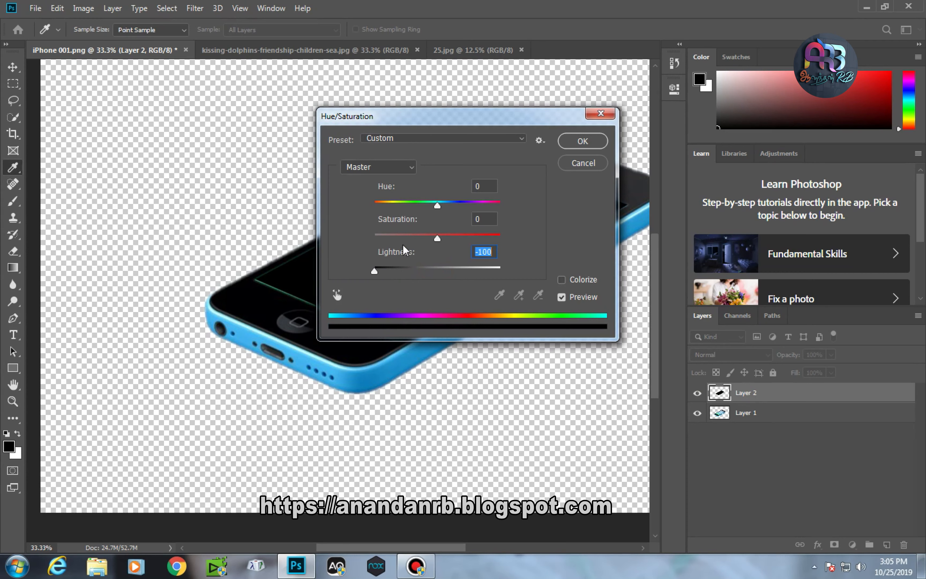
pyautogui.click(571, 142)
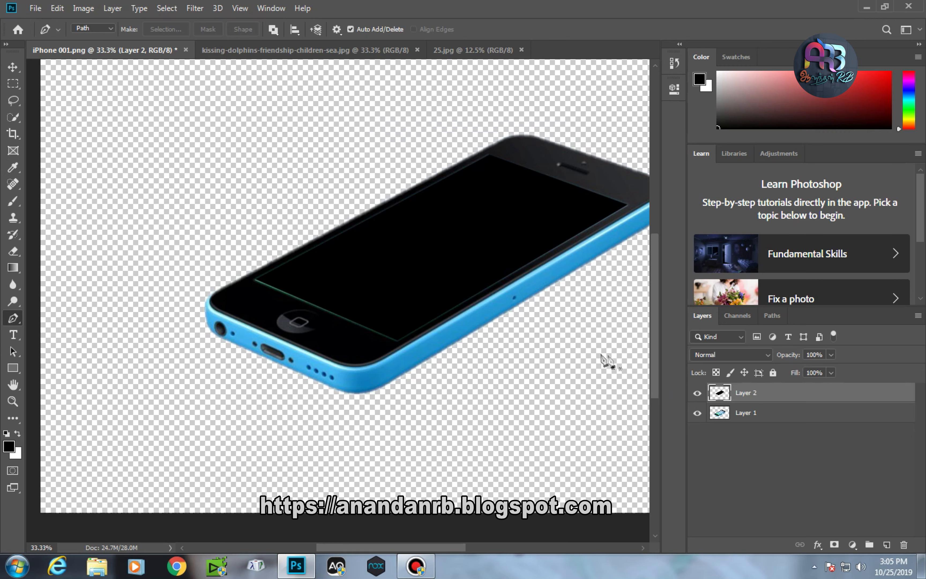
# Select the girl and the whole dolphin in the sea photo using the Quick Selection tool.
pyautogui.click(238, 50)
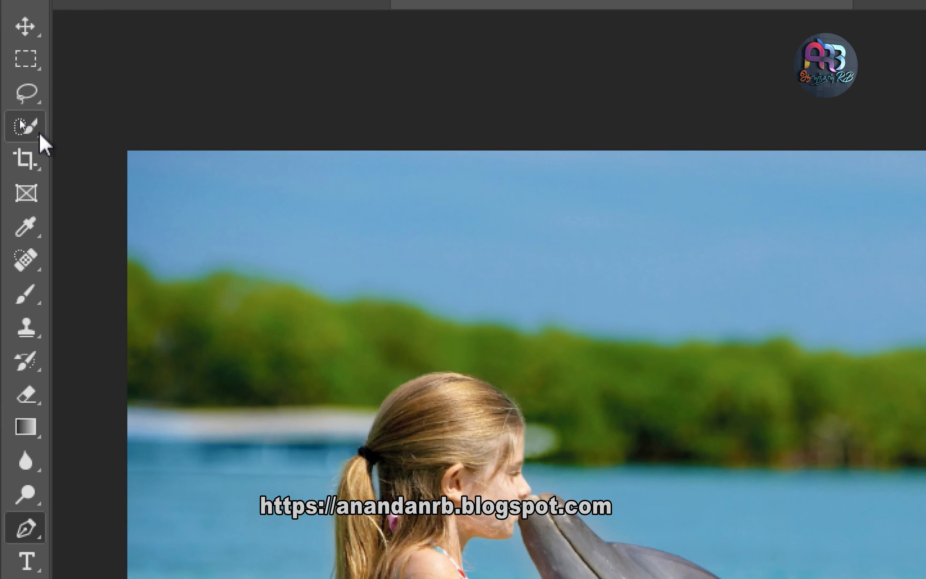
pyautogui.click(28, 128)
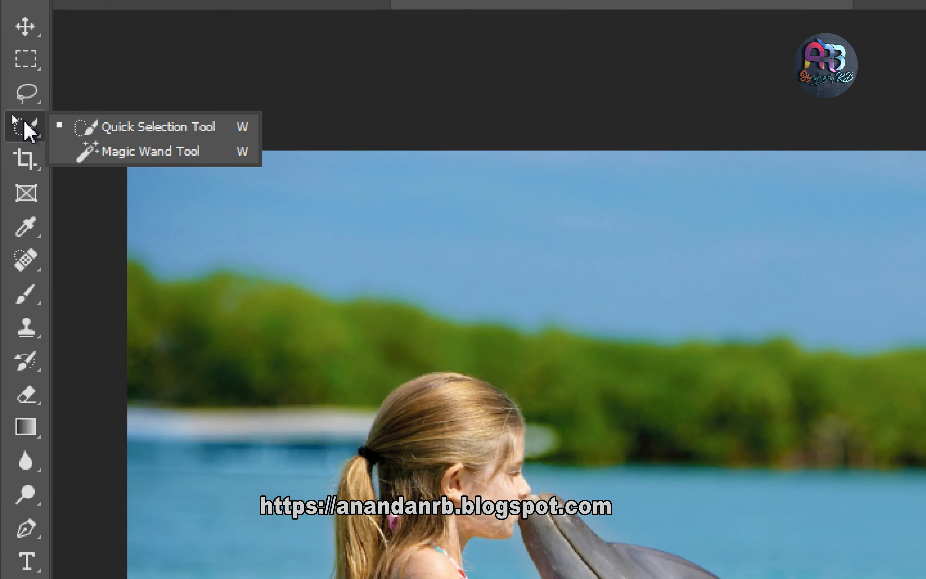
pyautogui.click(107, 129)
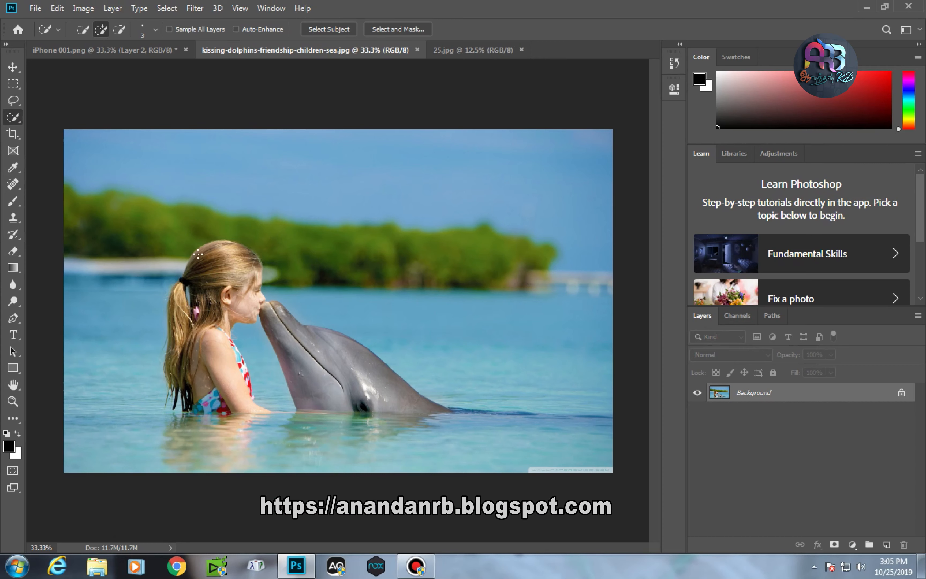
pyautogui.moveTo(198, 254)
pyautogui.mouseDown()
pyautogui.moveTo(233, 249)
pyautogui.moveTo(237, 268)
pyautogui.mouseUp()
pyautogui.moveTo(218, 307)
pyautogui.mouseDown()
pyautogui.moveTo(208, 381)
pyautogui.moveTo(173, 381)
pyautogui.moveTo(185, 389)
pyautogui.moveTo(171, 363)
pyautogui.mouseUp()
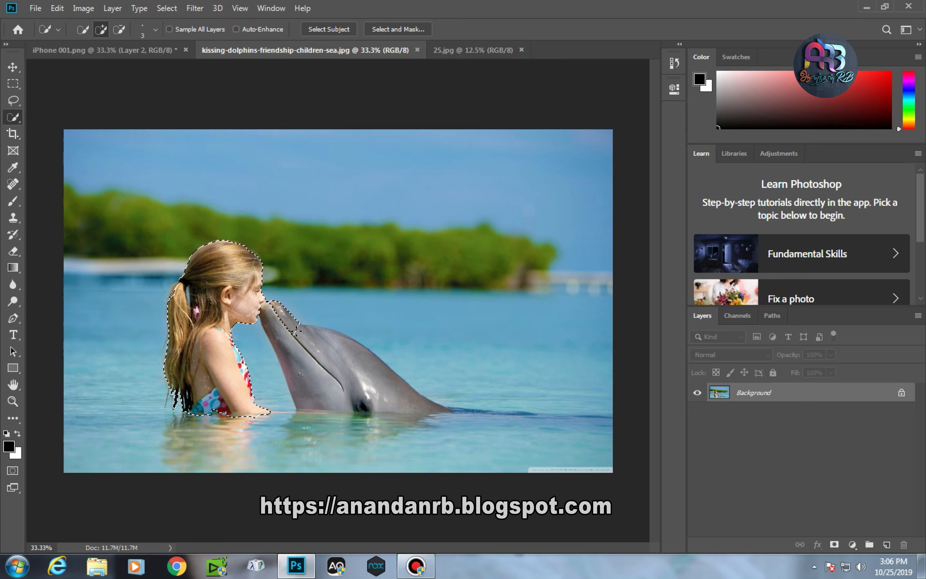
pyautogui.moveTo(339, 367); pyautogui.dragTo(418, 413)
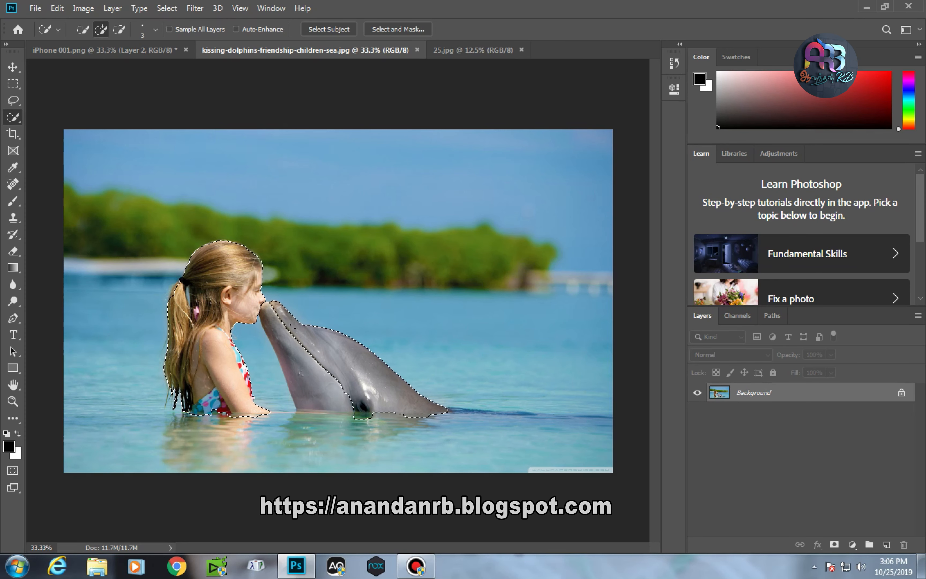
pyautogui.moveTo(290, 342); pyautogui.dragTo(305, 371)
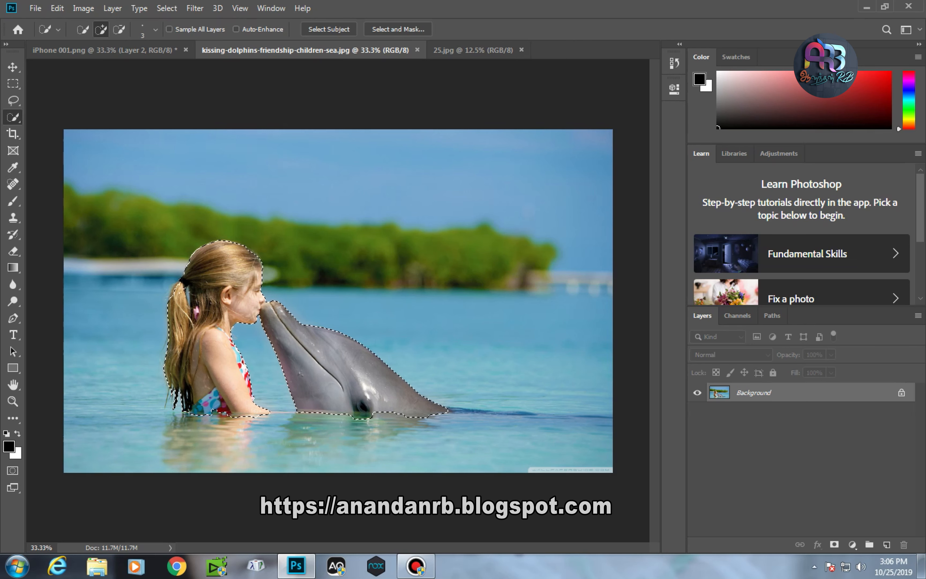
pyautogui.click(175, 292)
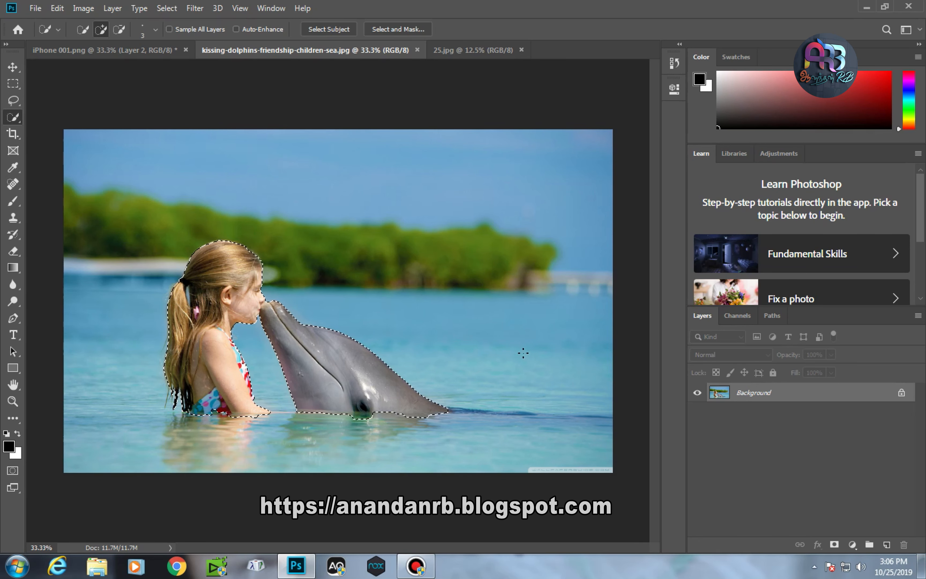
# Feather the girl-and-dolphin selection by 1.2 pixels and copy it to a new layer.
pyautogui.rightClick(300, 335)
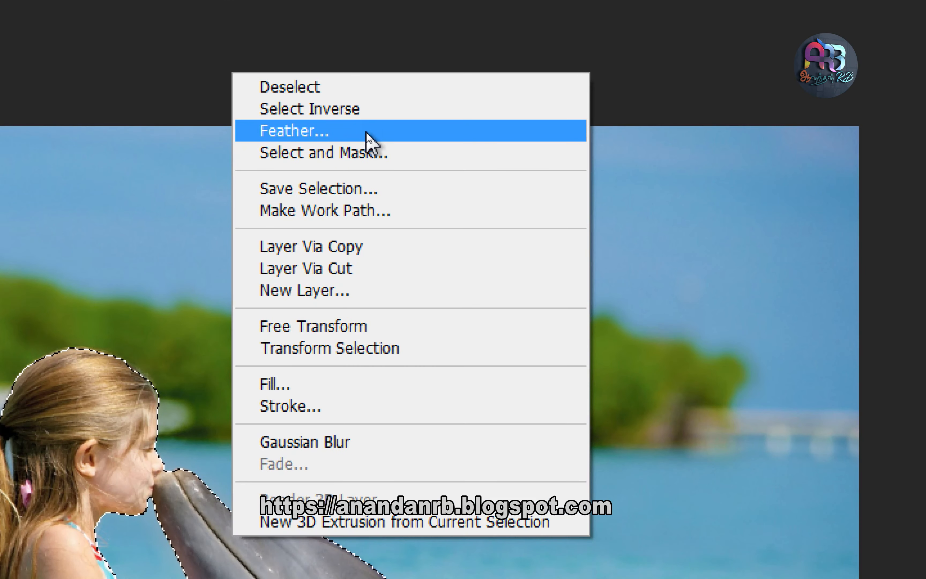
pyautogui.click(366, 132)
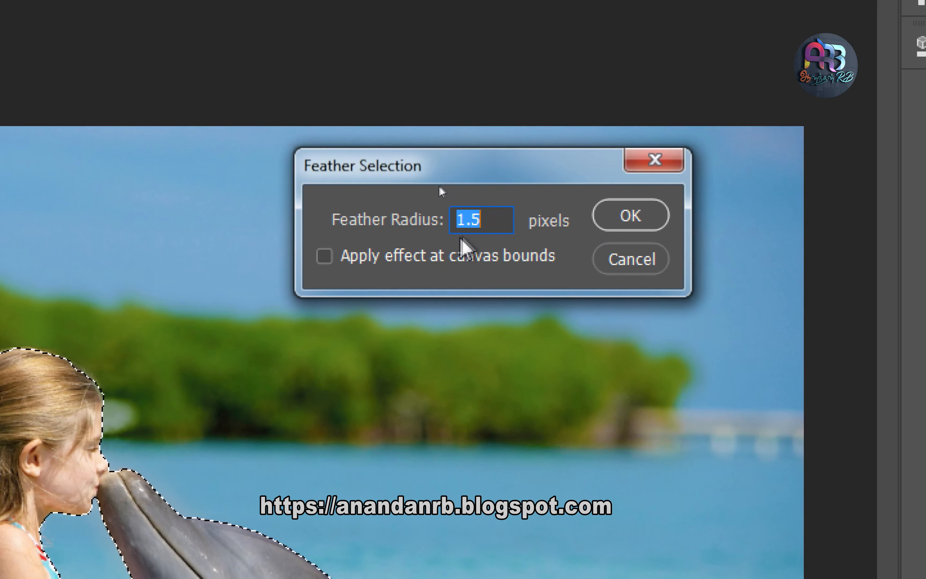
pyautogui.write('1.2')
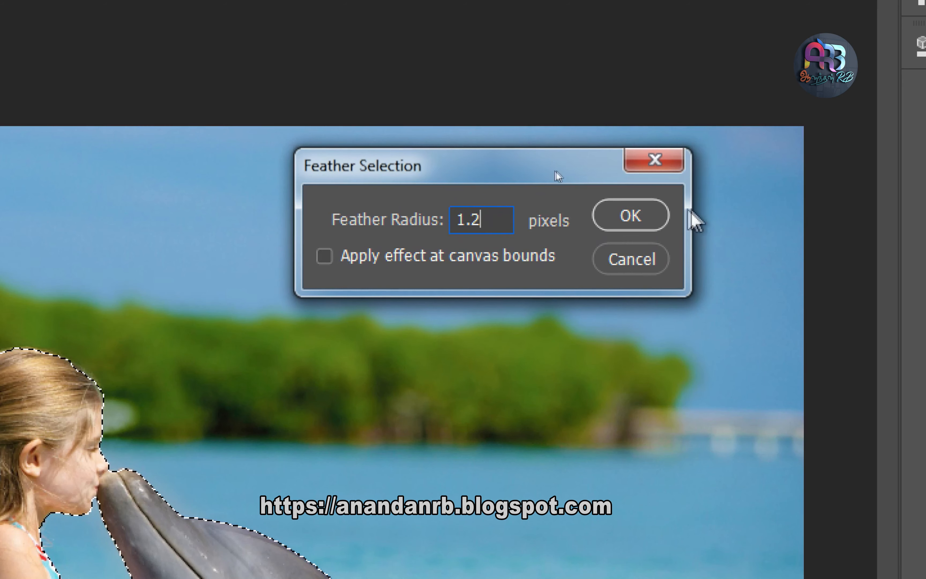
pyautogui.click(638, 216)
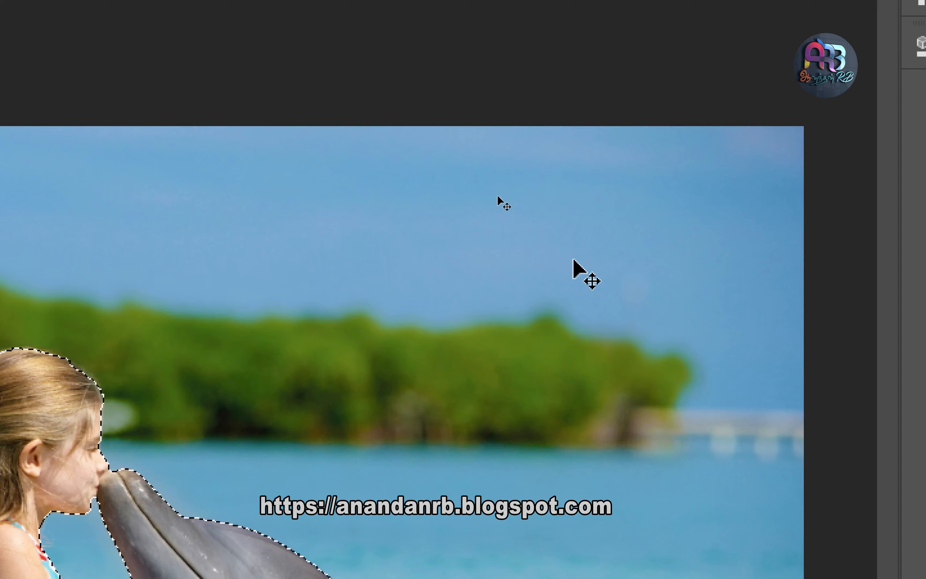
pyautogui.hotkey('ctrl', 'j')
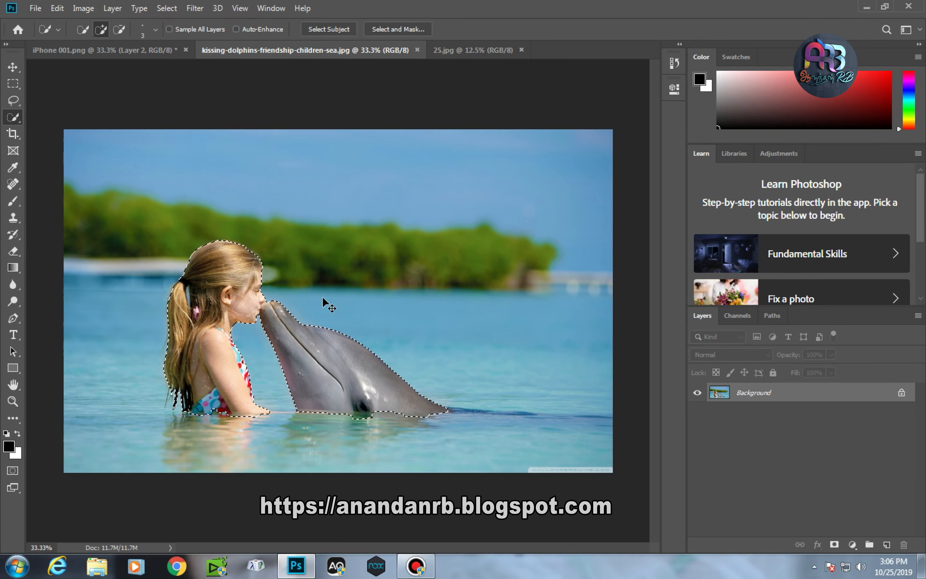
pyautogui.hotkey('ctrl', 'j')
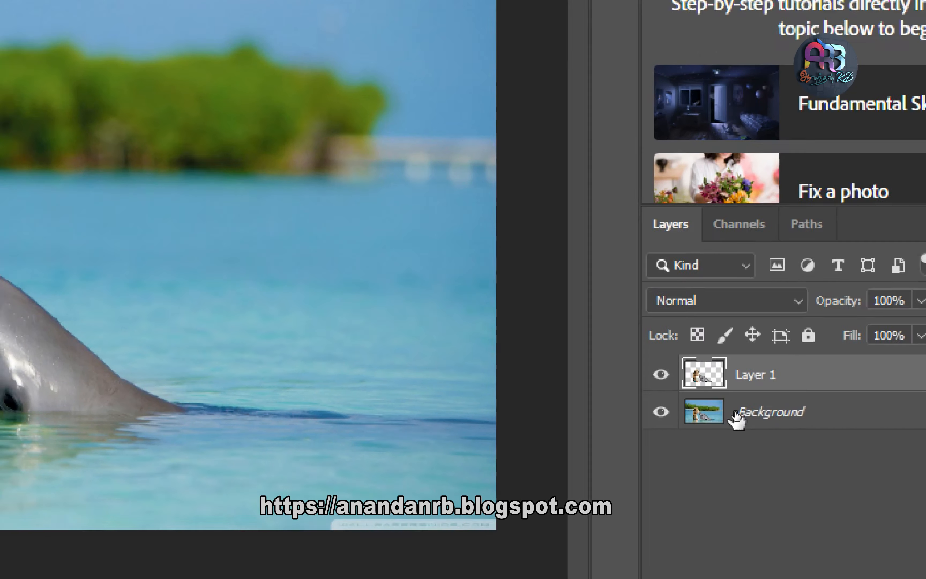
# Hide the Background layer to inspect the girl-and-dolphin cutout, and show it again.
pyautogui.click(749, 412)
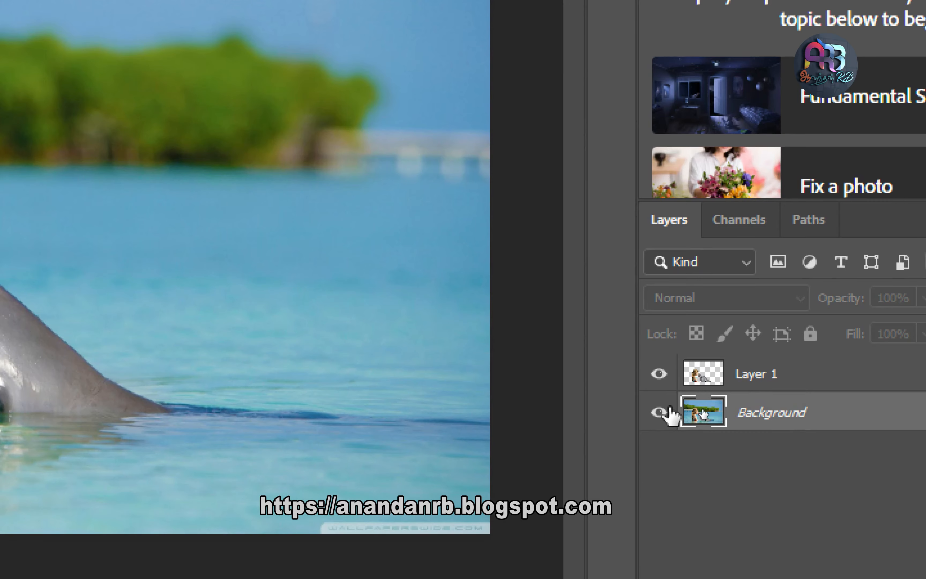
pyautogui.click(659, 410)
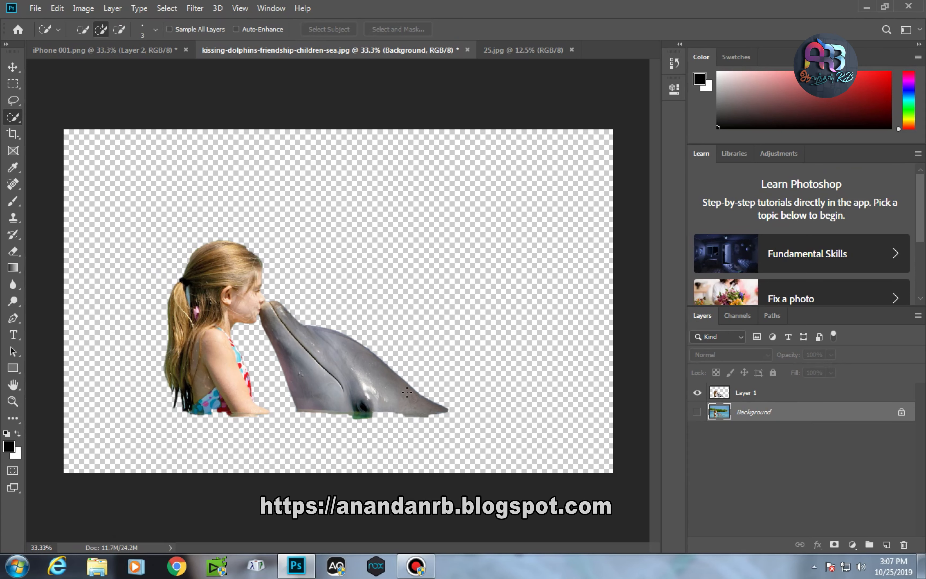
pyautogui.click(697, 411)
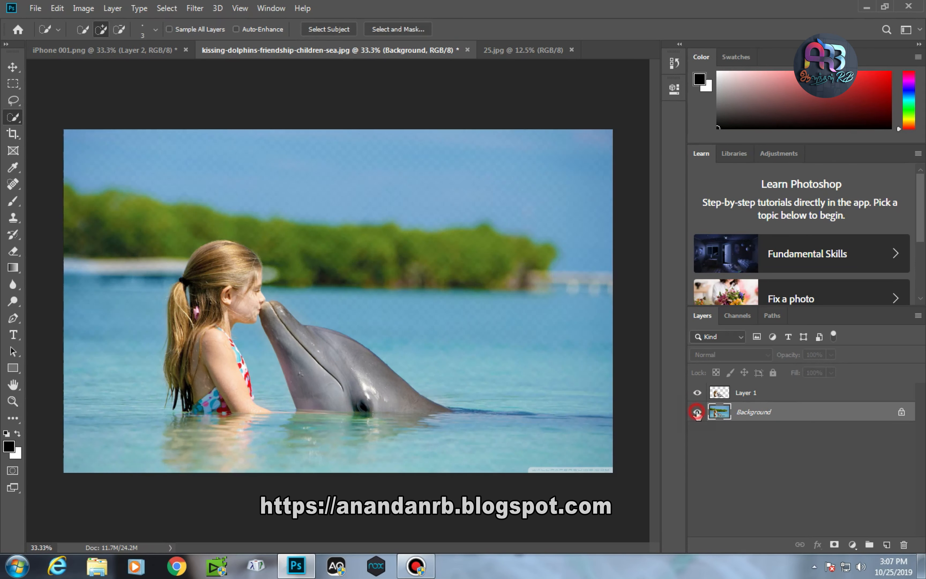
# Link the cutout on Layer 1 with the Background layer and try to move them together.
pyautogui.click(757, 394)
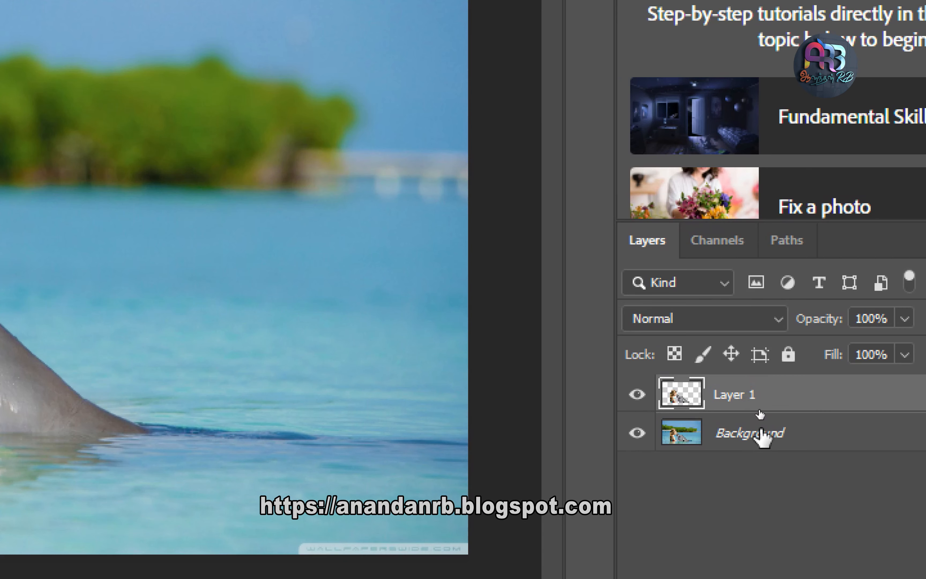
pyautogui.click(760, 433)
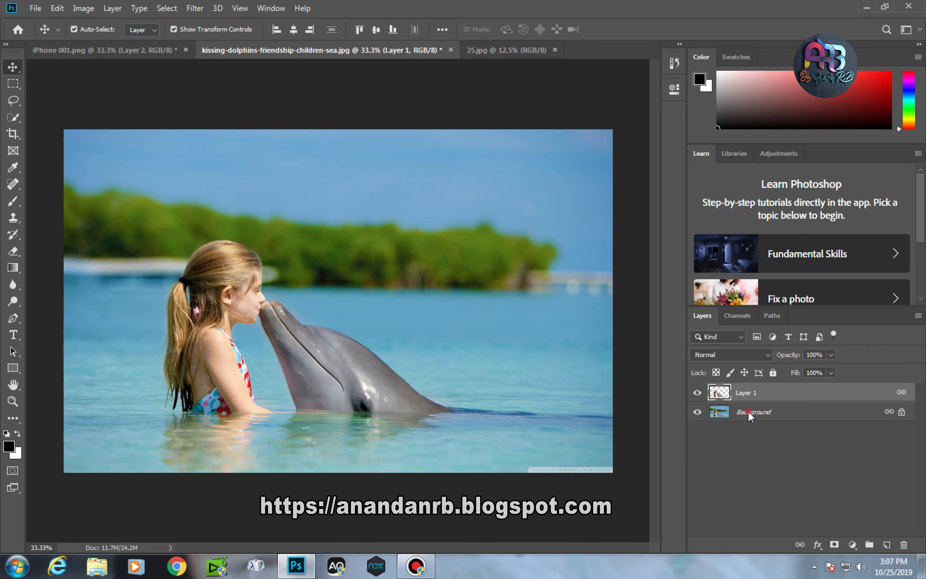
pyautogui.moveTo(748, 411); pyautogui.dragTo(764, 382)
pyautogui.click(453, 214)
pyautogui.moveTo(323, 280); pyautogui.dragTo(311, 254)
# Convert the locked Background into a regular layer, keeping Normal mode and 100% opacity.
pyautogui.click(902, 413)
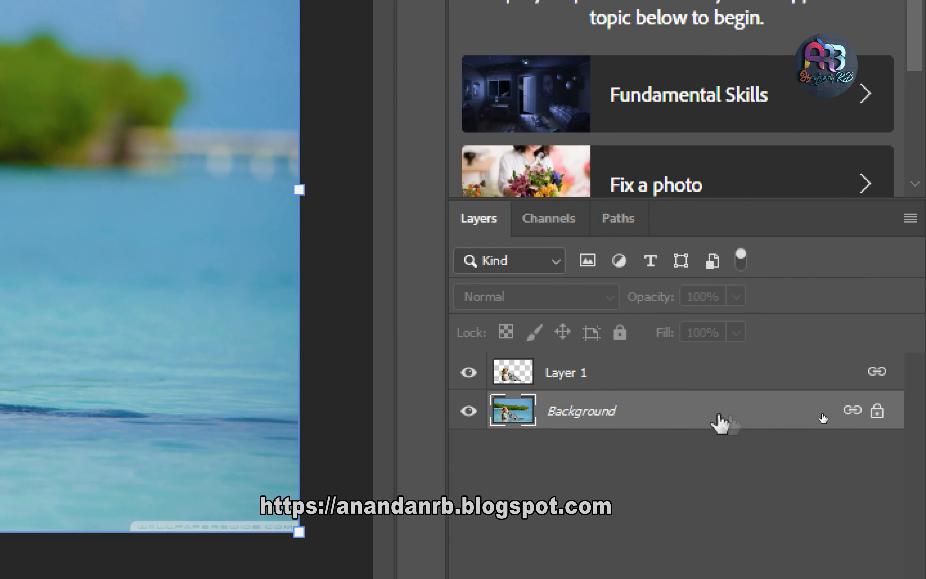
pyautogui.doubleClick(818, 414)
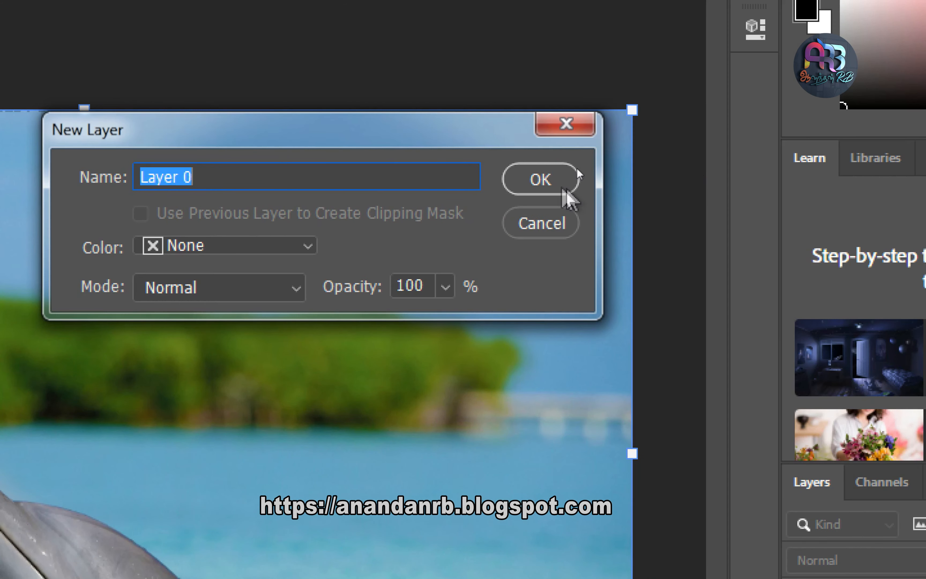
pyautogui.click(537, 177)
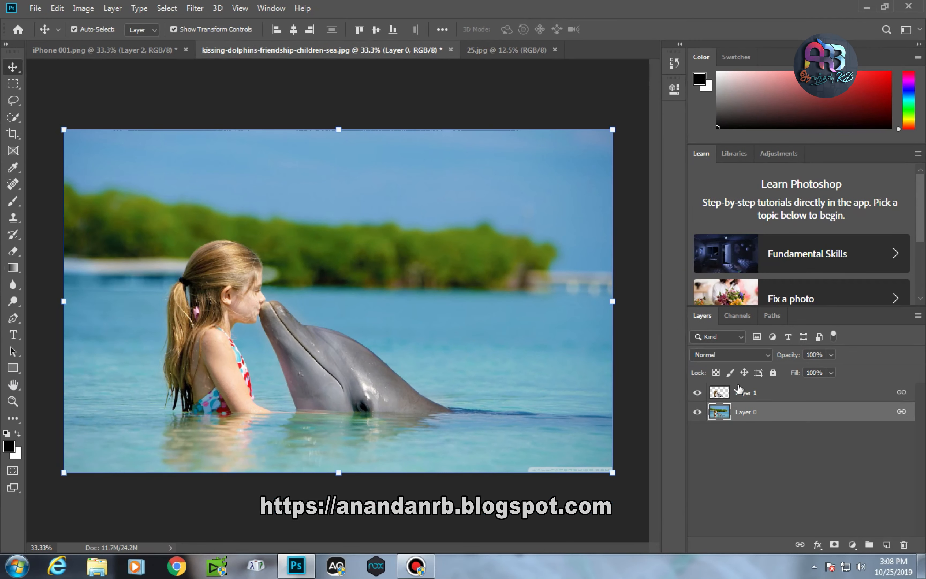
# Bring the linked cutout and sea photo into the iPhone document and scale them down over the phone's display.
pyautogui.click(754, 398)
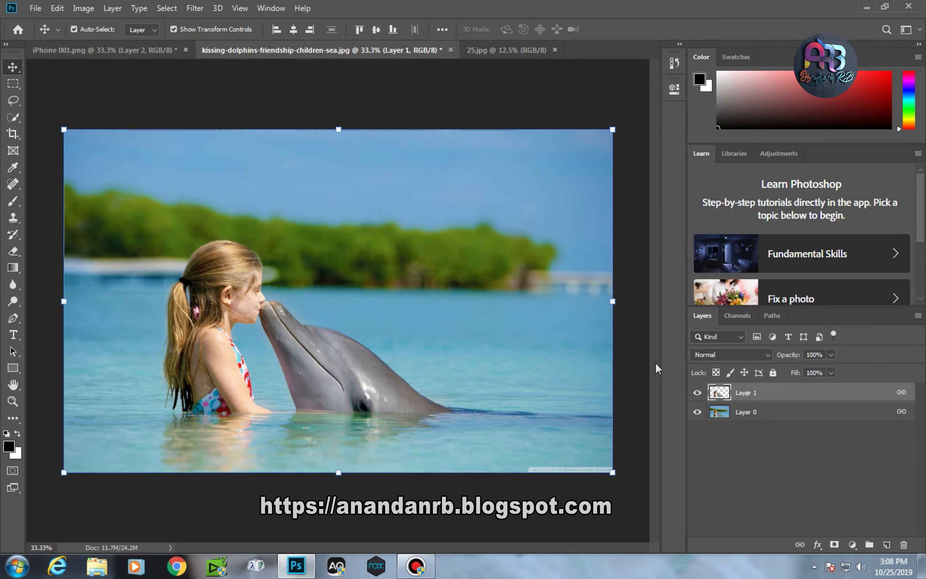
pyautogui.moveTo(345, 242); pyautogui.dragTo(429, 262)
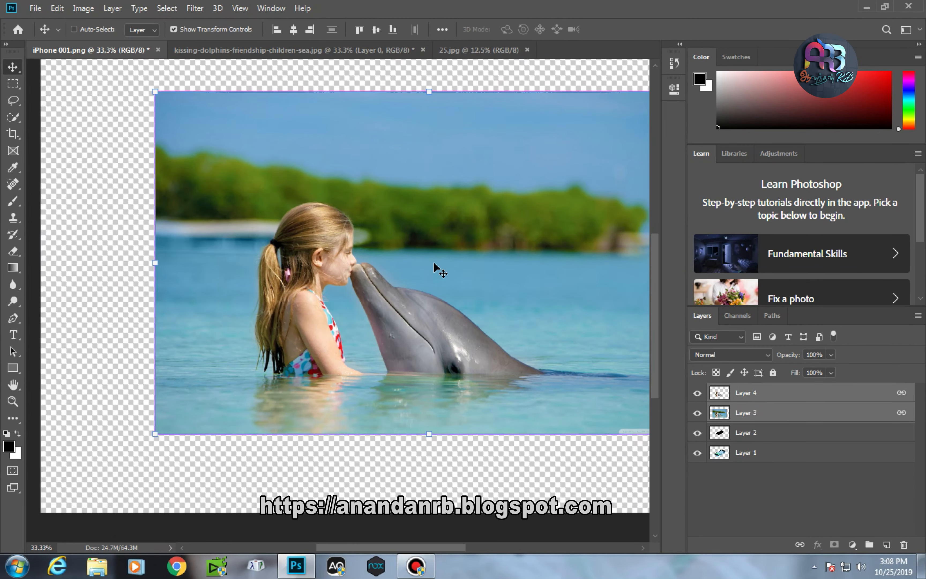
pyautogui.hotkey('ctrl', '-')
pyautogui.hotkey('ctrl', 't')
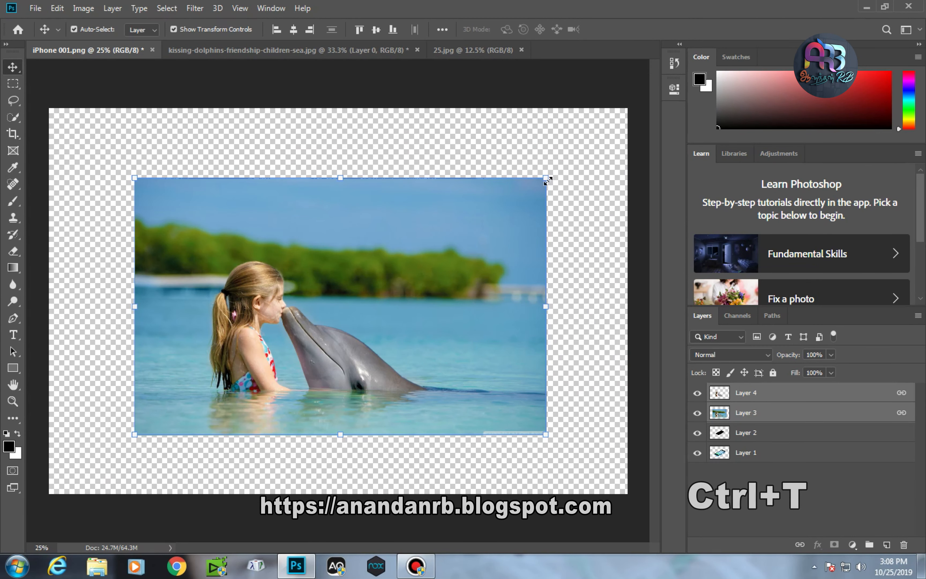
pyautogui.moveTo(545, 177); pyautogui.dragTo(408, 262)
pyautogui.moveTo(366, 300); pyautogui.dragTo(449, 230)
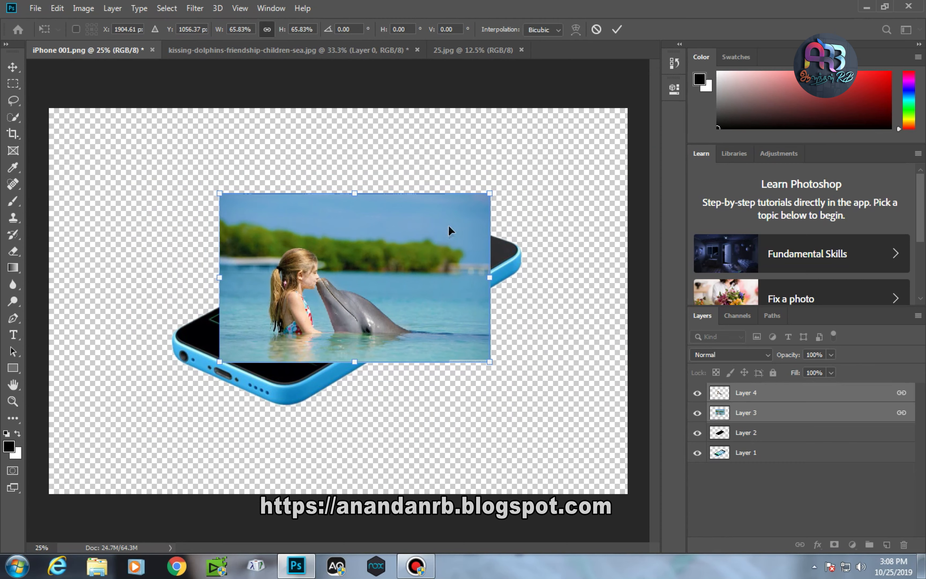
pyautogui.moveTo(488, 191); pyautogui.dragTo(478, 209)
pyautogui.press('Return')
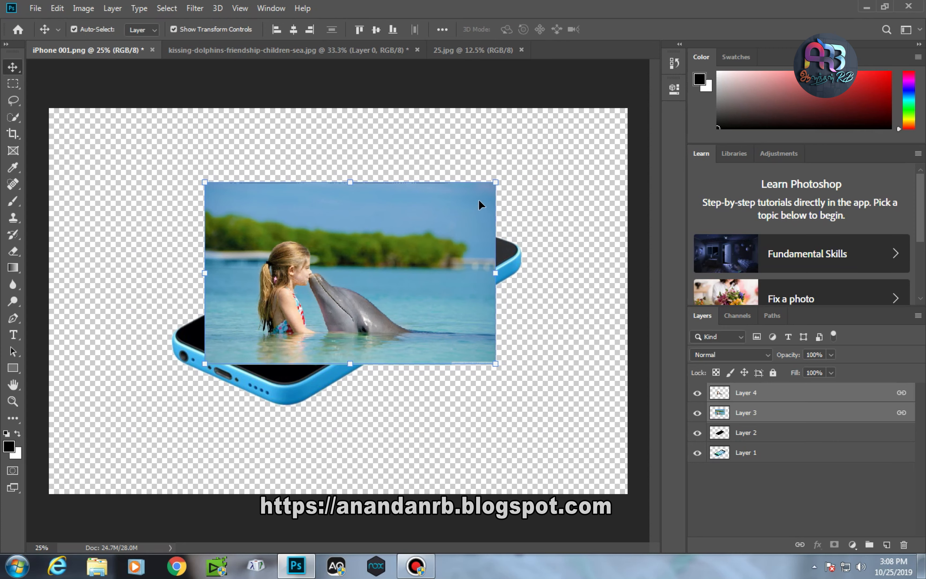
# Clip the sea photo on Layer 3 to the black display on Layer 2, and reposition the linked layers at 117.54% scale.
pyautogui.click(761, 415)
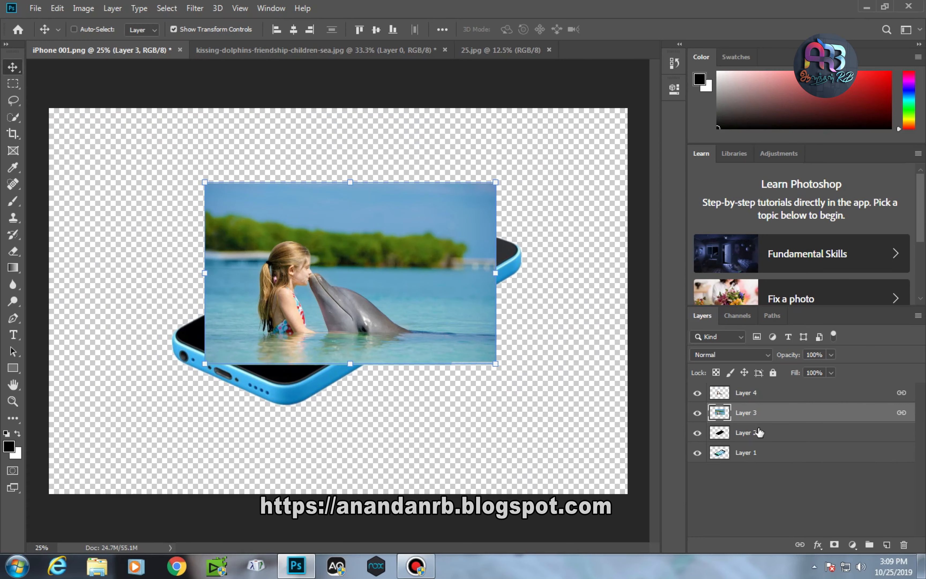
pyautogui.hotkey('ctrl', 'alt', 'g')
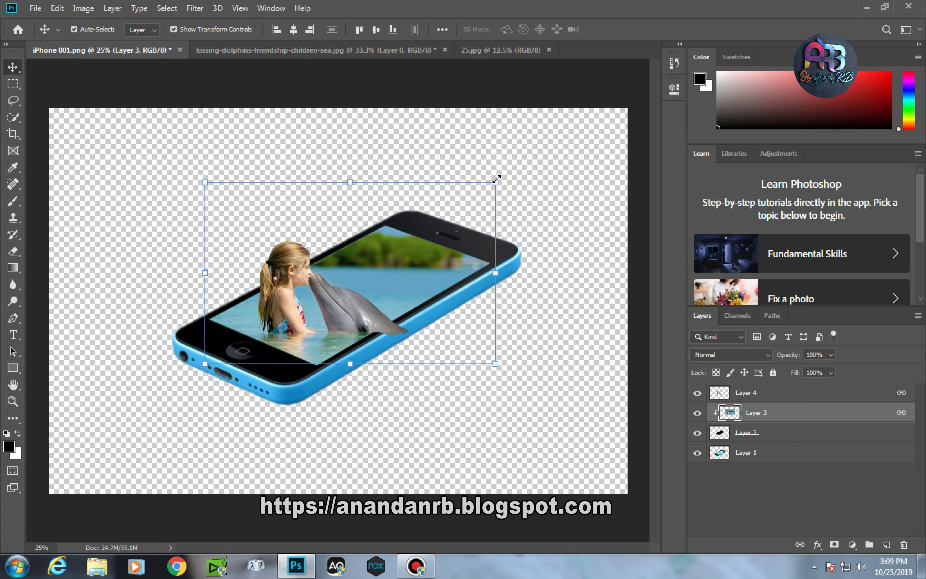
pyautogui.moveTo(496, 179); pyautogui.dragTo(546, 150)
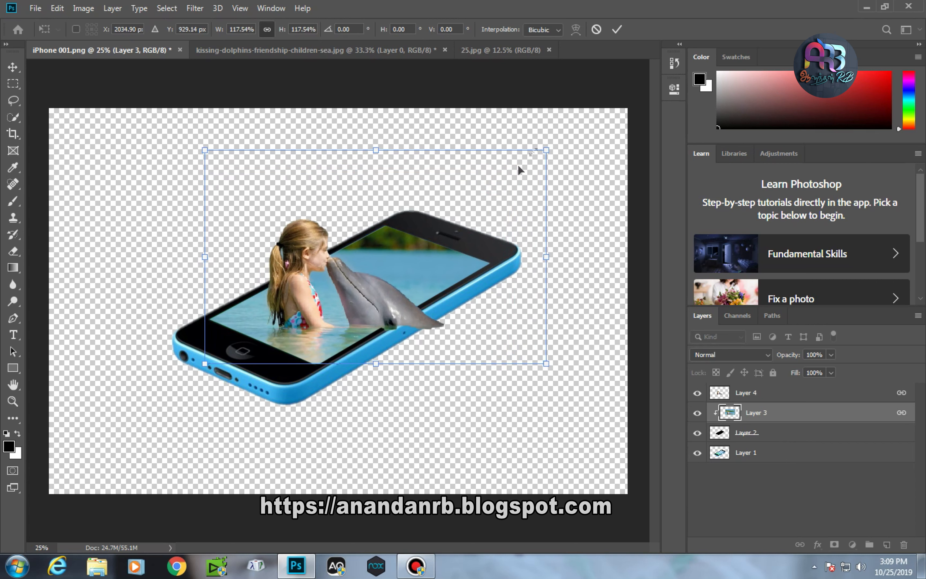
pyautogui.moveTo(398, 296); pyautogui.dragTo(347, 294)
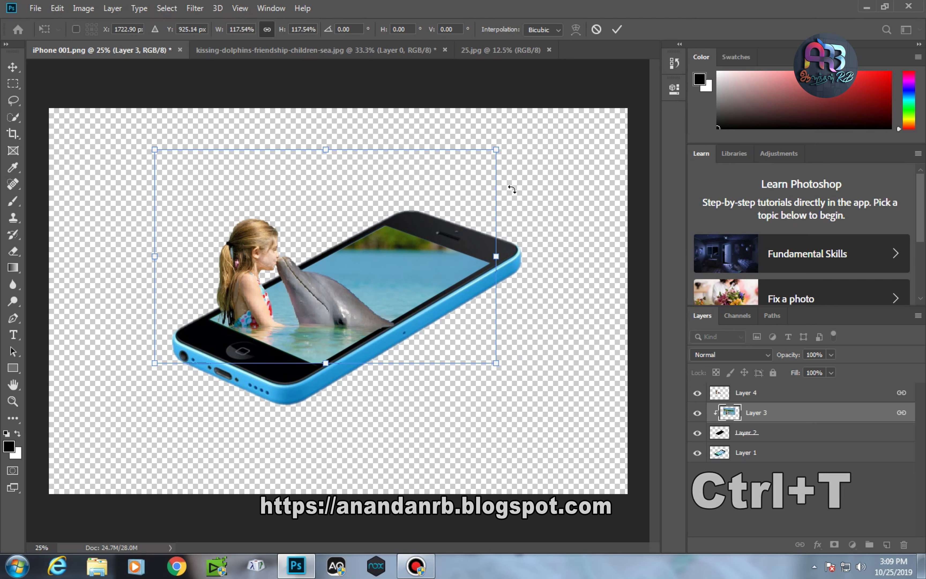
pyautogui.press('Return')
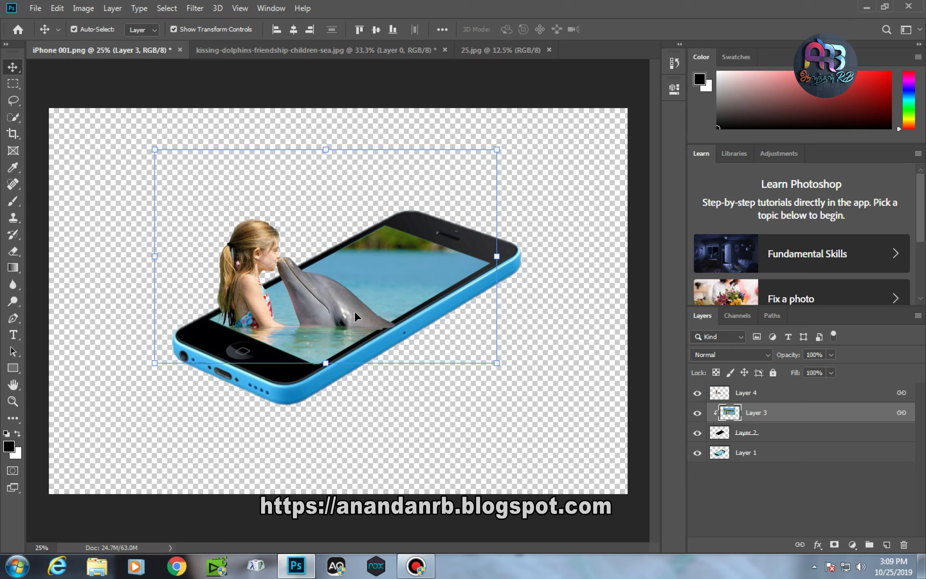
# Erase the dolphin's edge on Layer 4 where it overlaps the phone's frame, using a soft eraser up to size 35.
pyautogui.press('ctrl')
pyautogui.hotkey('ctrl', '+')
pyautogui.hotkey('ctrl', '+')
pyautogui.hotkey('ctrl', '+')
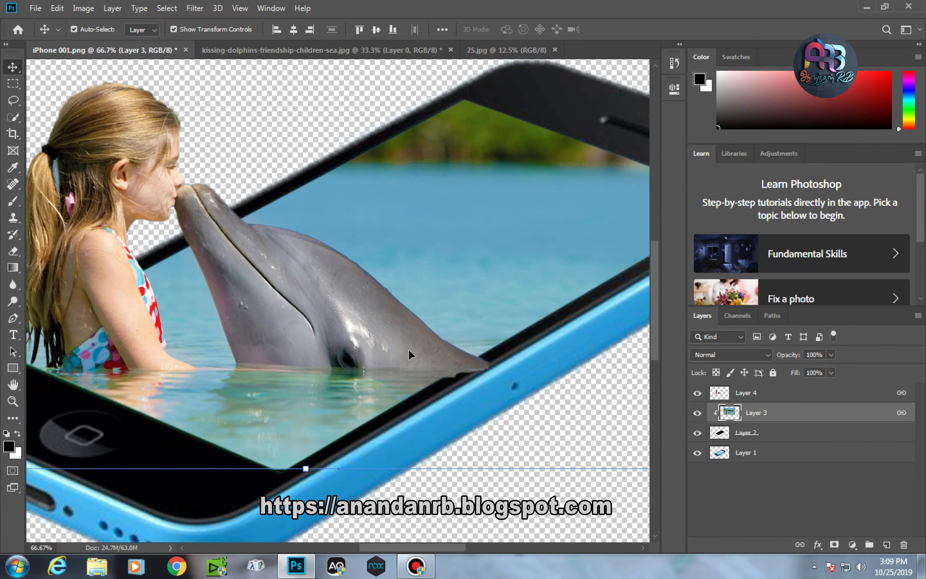
pyautogui.press('ctrl')
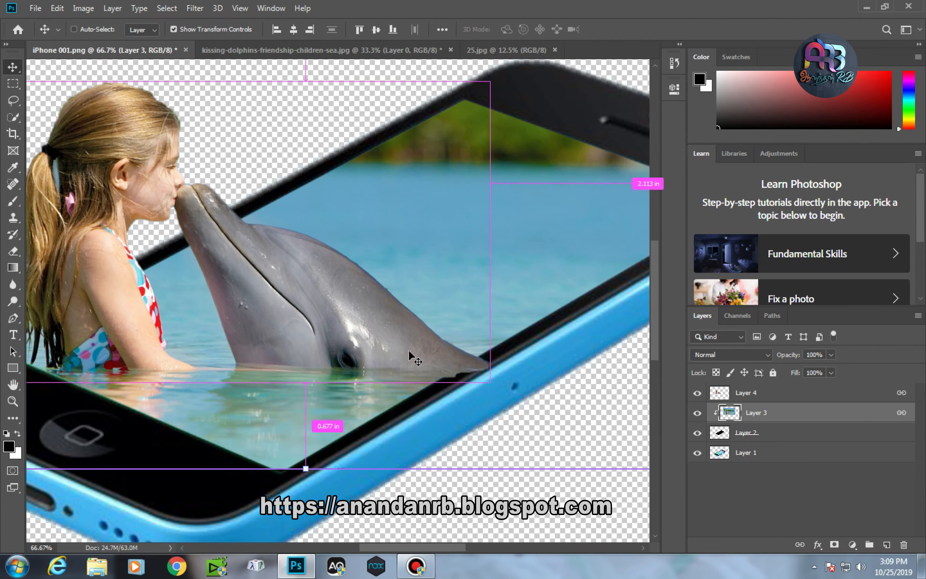
pyautogui.click(746, 393)
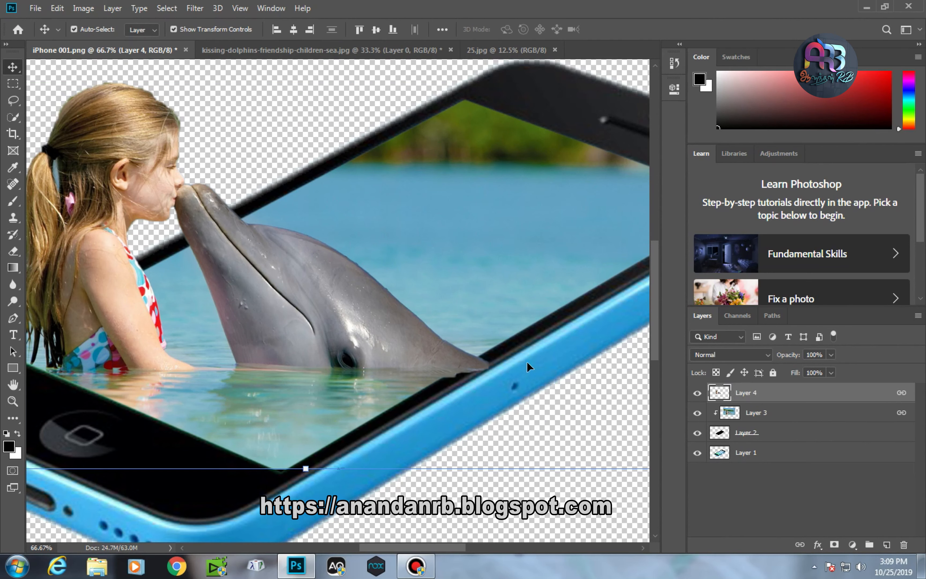
pyautogui.press('e')
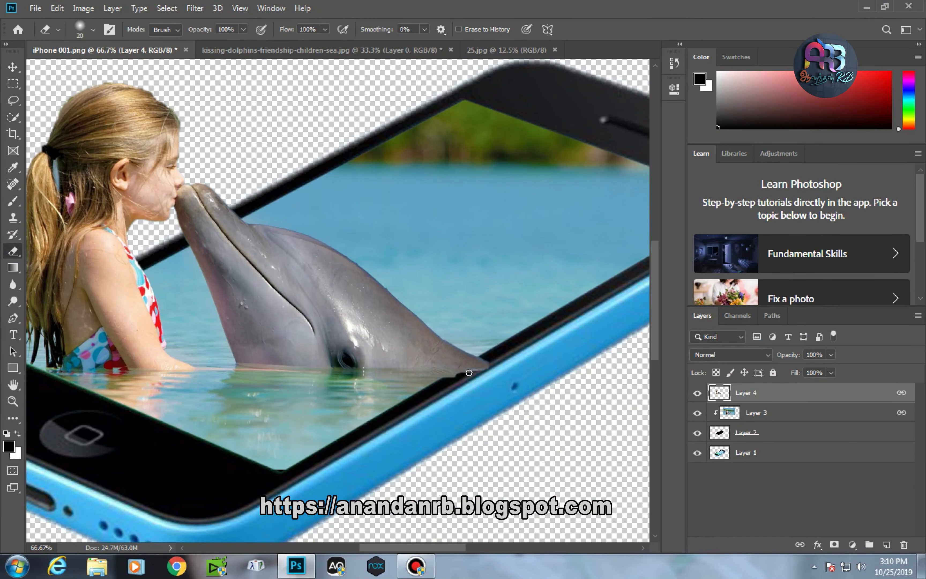
pyautogui.moveTo(471, 371); pyautogui.dragTo(487, 368)
pyautogui.moveTo(484, 368)
pyautogui.mouseDown()
pyautogui.moveTo(454, 383)
pyautogui.moveTo(480, 363)
pyautogui.moveTo(472, 369)
pyautogui.mouseUp()
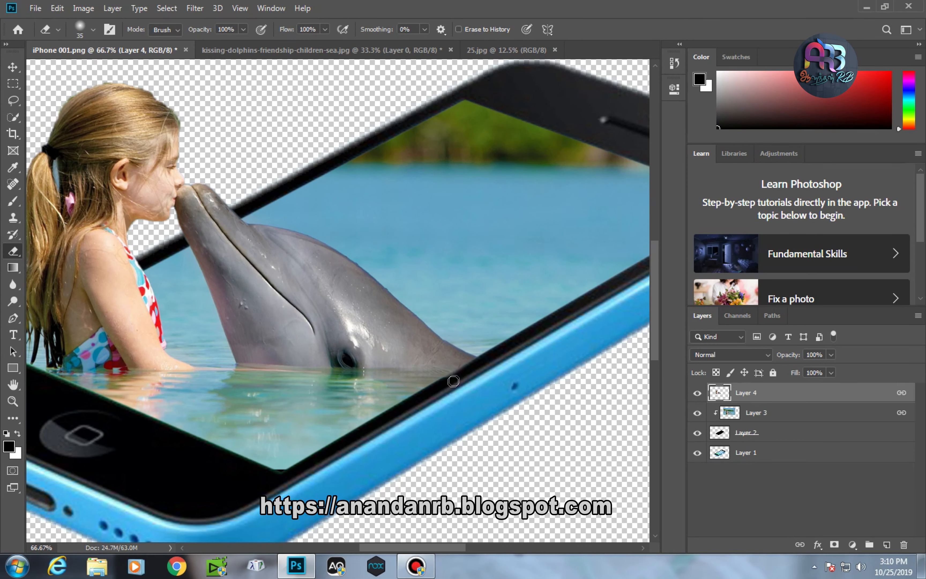
pyautogui.moveTo(253, 421)
pyautogui.mouseDown()
pyautogui.moveTo(406, 375)
pyautogui.moveTo(359, 413)
pyautogui.mouseUp()
pyautogui.moveTo(410, 324)
pyautogui.mouseDown()
pyautogui.moveTo(387, 353)
pyautogui.moveTo(352, 358)
pyautogui.mouseUp()
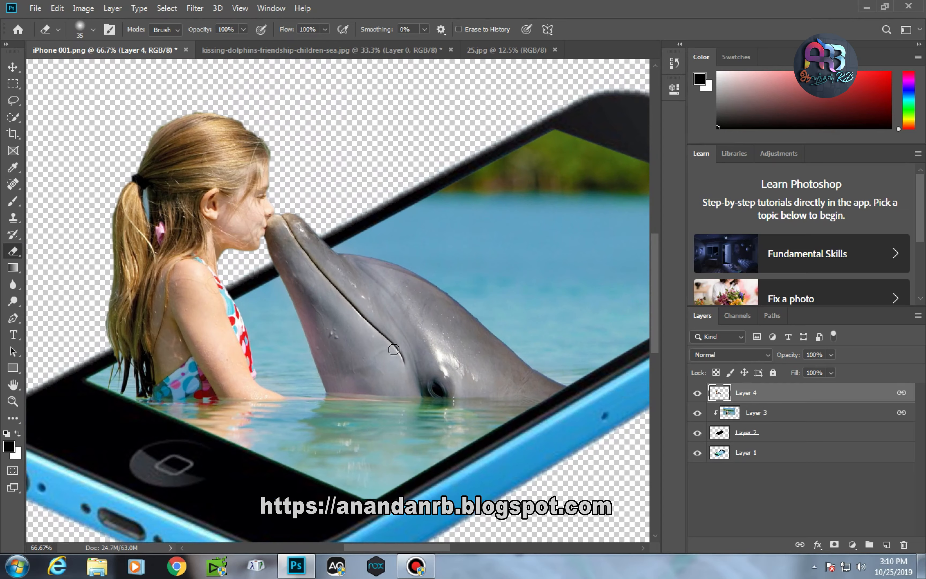
# Enlarge the linked sea photo on Layer 3 and the cutout on Layer 4 slightly over the phone's display.
pyautogui.hotkey('ctrl', '0')
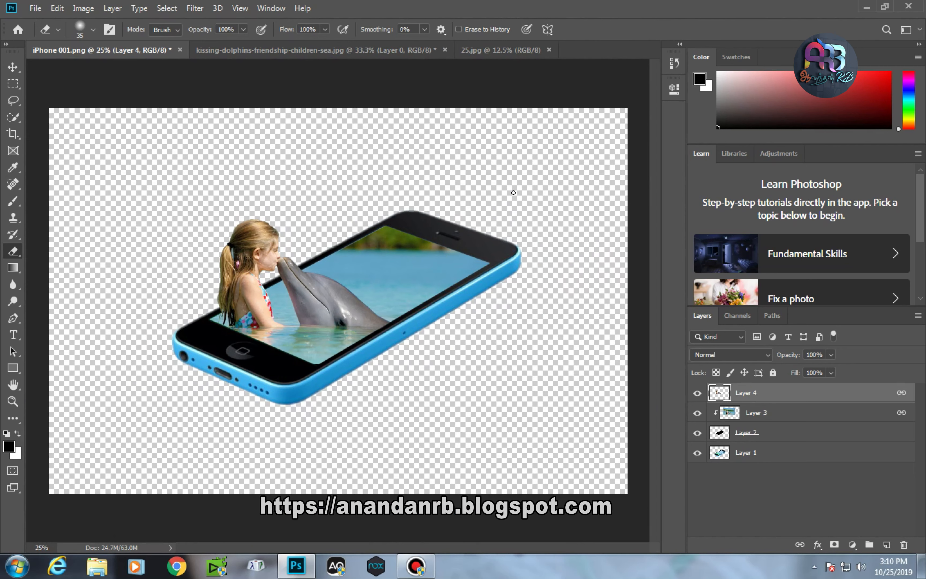
pyautogui.click(754, 414)
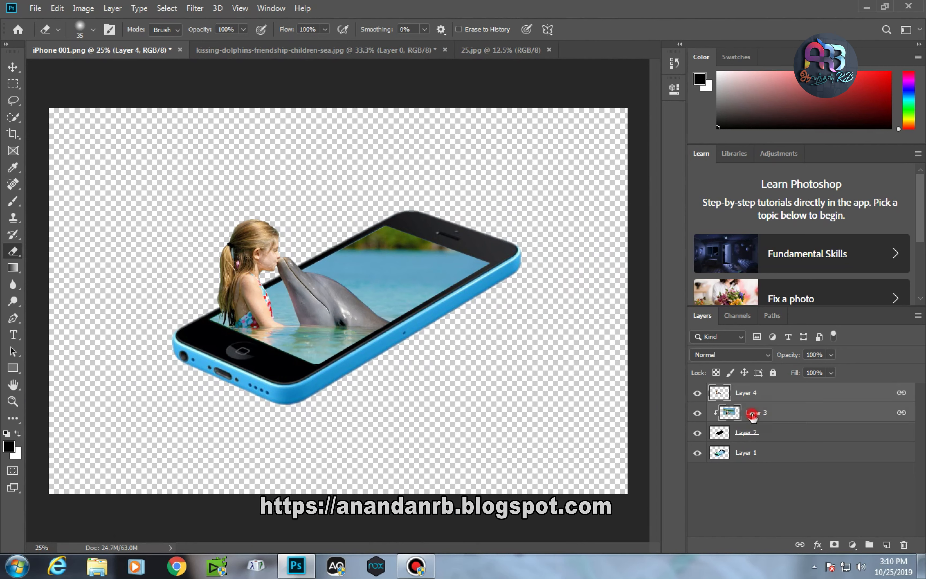
pyautogui.hotkey('ctrl', 't')
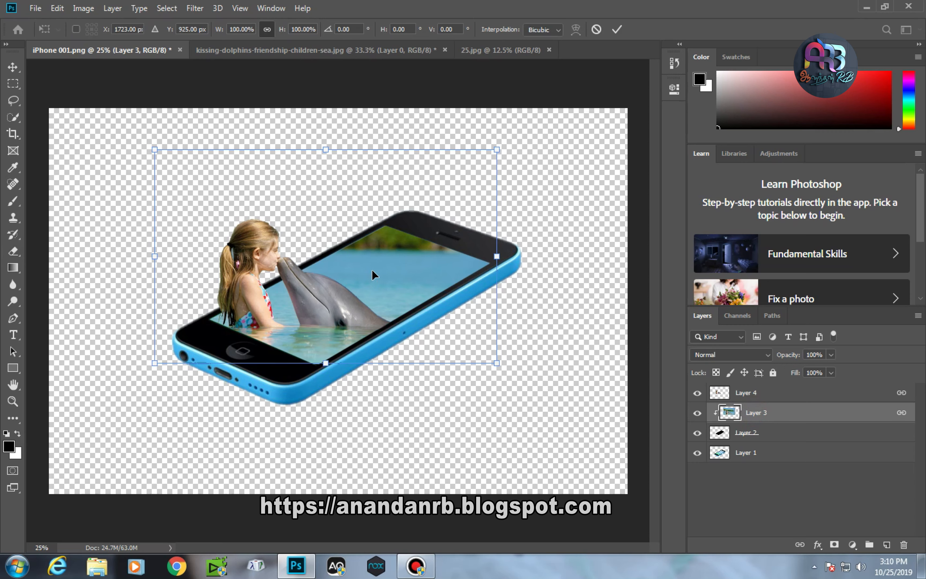
pyautogui.moveTo(498, 150); pyautogui.dragTo(523, 130)
pyautogui.press('Return')
# Erase the part of the enlarged dolphin on Layer 4 that spills over the phone's frame, with a size 50 eraser.
pyautogui.press('e')
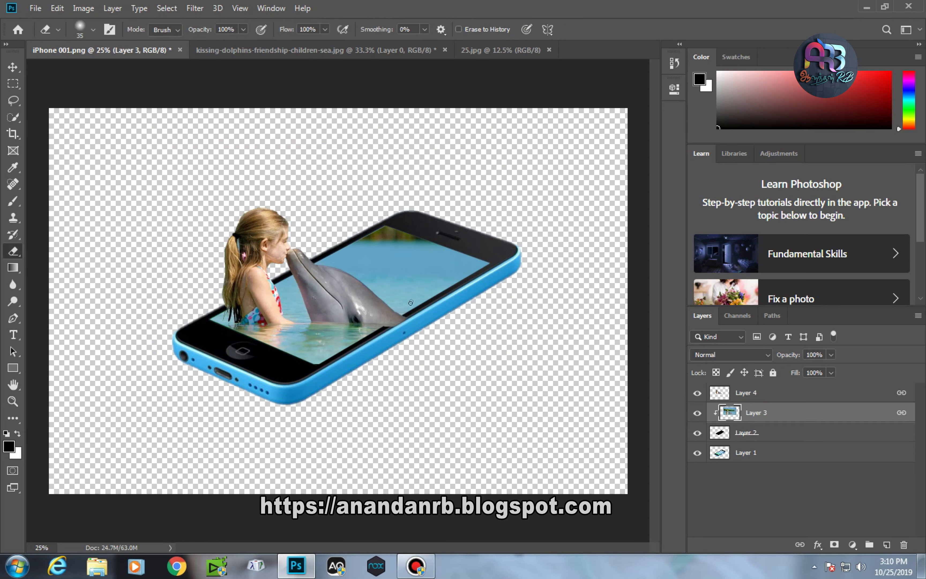
pyautogui.keyDown('ctrl'); pyautogui.click(411, 315); pyautogui.keyUp('ctrl')
pyautogui.press(']')
pyautogui.press(']')
pyautogui.press(']')
pyautogui.moveTo(414, 320); pyautogui.dragTo(397, 324)
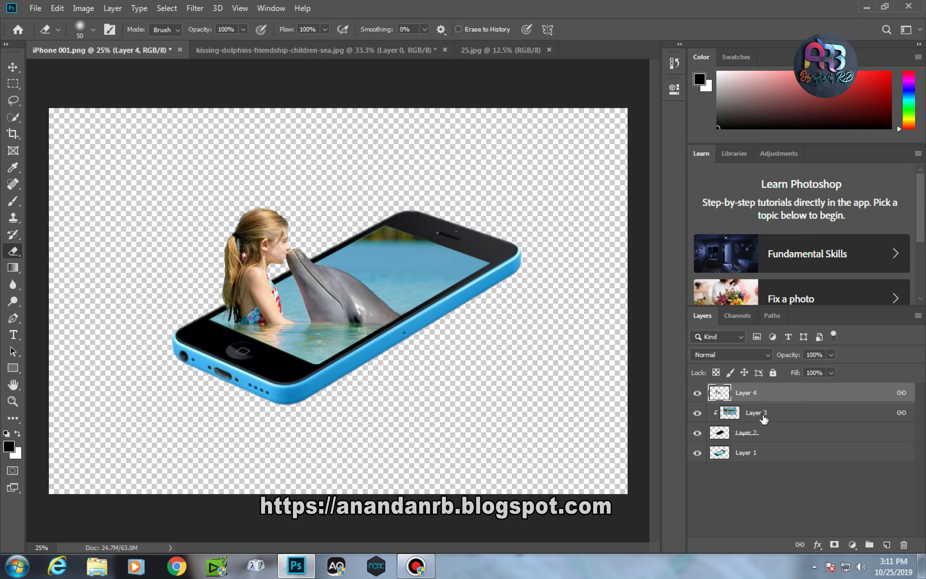
# Bring the watercolor image from 25.jpg into the iPhone document and place its layer beneath all the others.
pyautogui.click(482, 50)
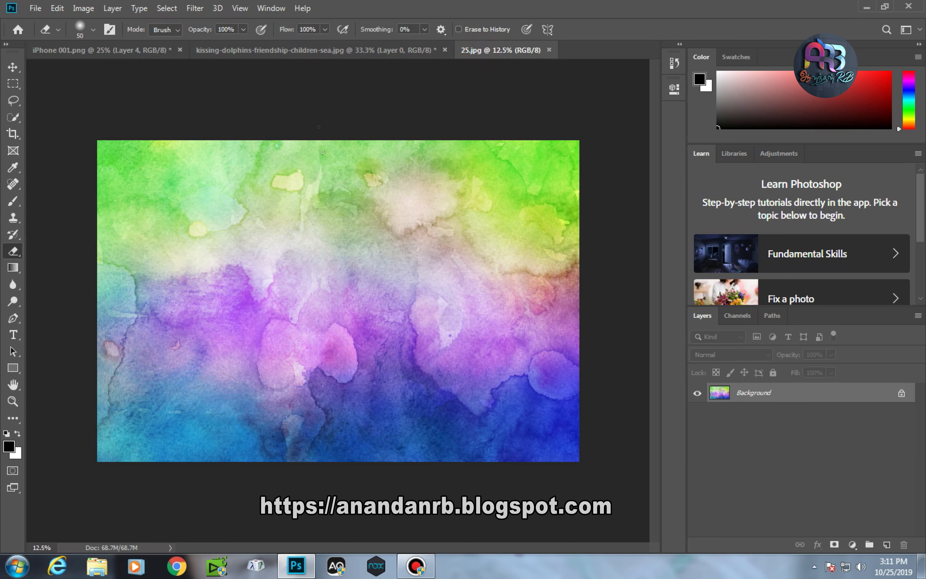
pyautogui.press('v')
pyautogui.moveTo(361, 208)
pyautogui.mouseDown()
pyautogui.moveTo(129, 73)
pyautogui.moveTo(113, 51)
pyautogui.moveTo(367, 220)
pyautogui.moveTo(420, 171)
pyautogui.mouseUp()
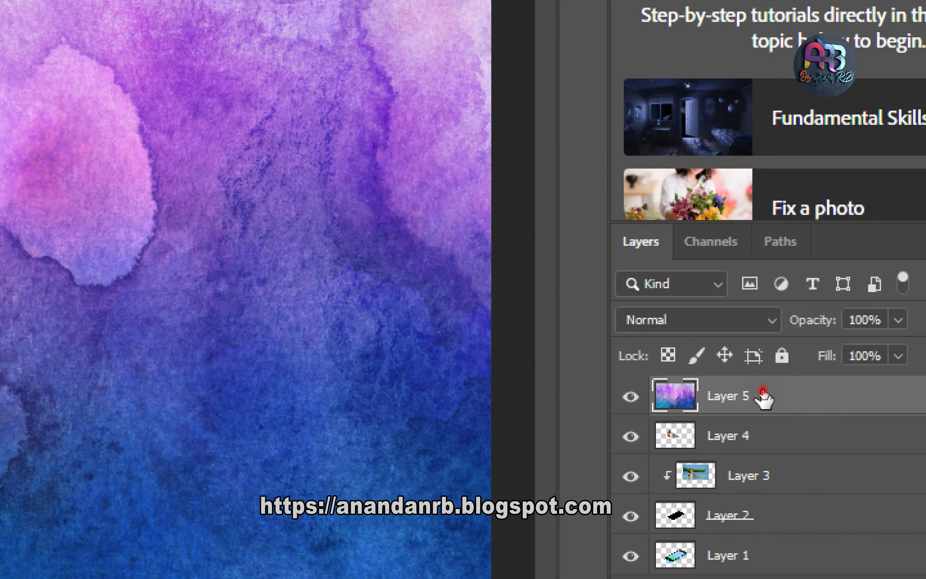
pyautogui.moveTo(765, 394); pyautogui.dragTo(771, 531)
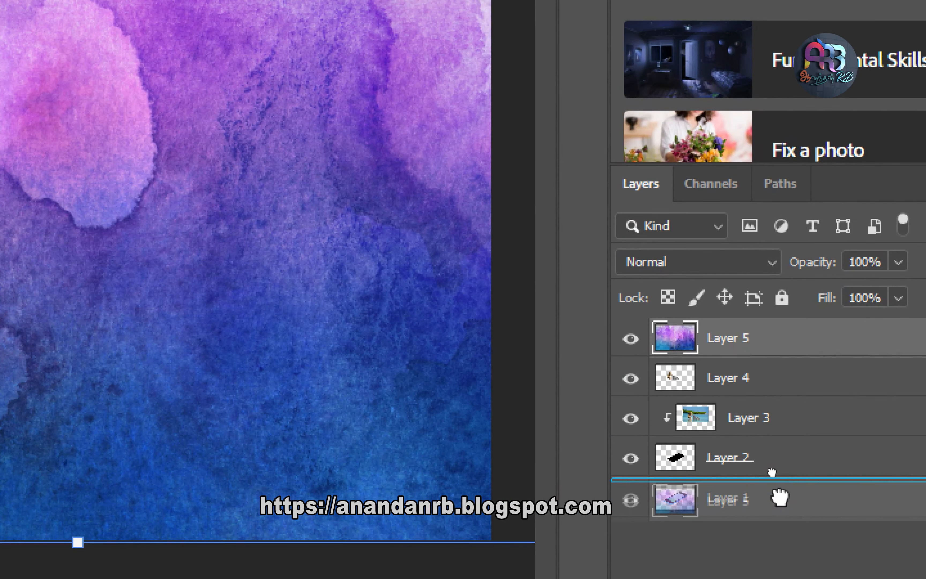
pyautogui.moveTo(780, 497)
pyautogui.mouseDown()
pyautogui.moveTo(781, 515)
pyautogui.moveTo(783, 498)
pyautogui.mouseUp()
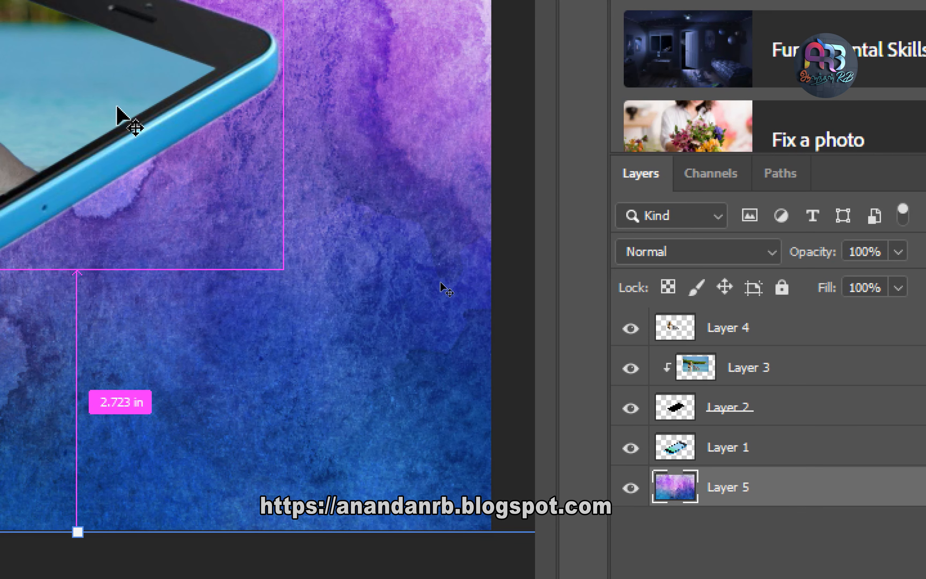
# Scale the watercolor background on Layer 5 down to 60.63% and fit it to the canvas.
pyautogui.hotkey('ctrl', '-')
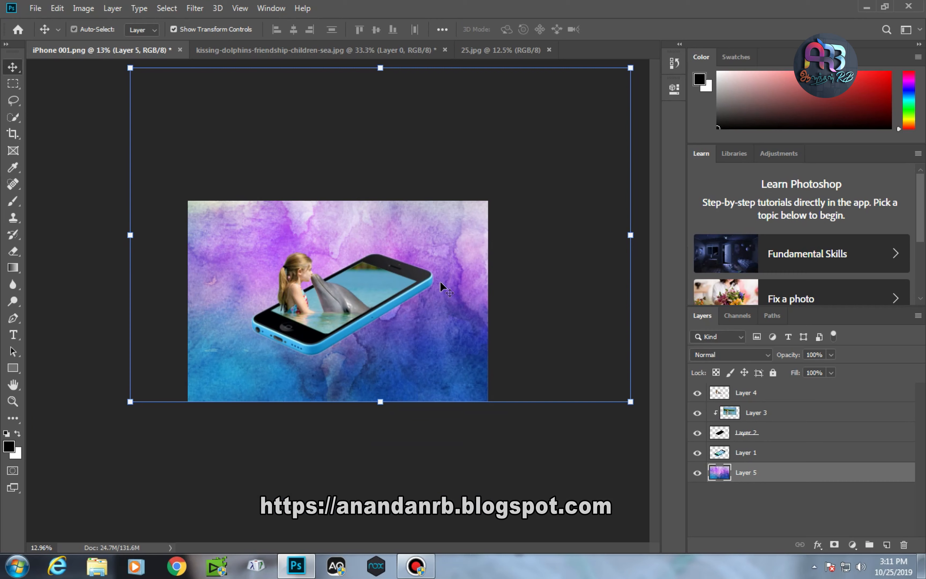
pyautogui.moveTo(631, 69); pyautogui.dragTo(508, 186)
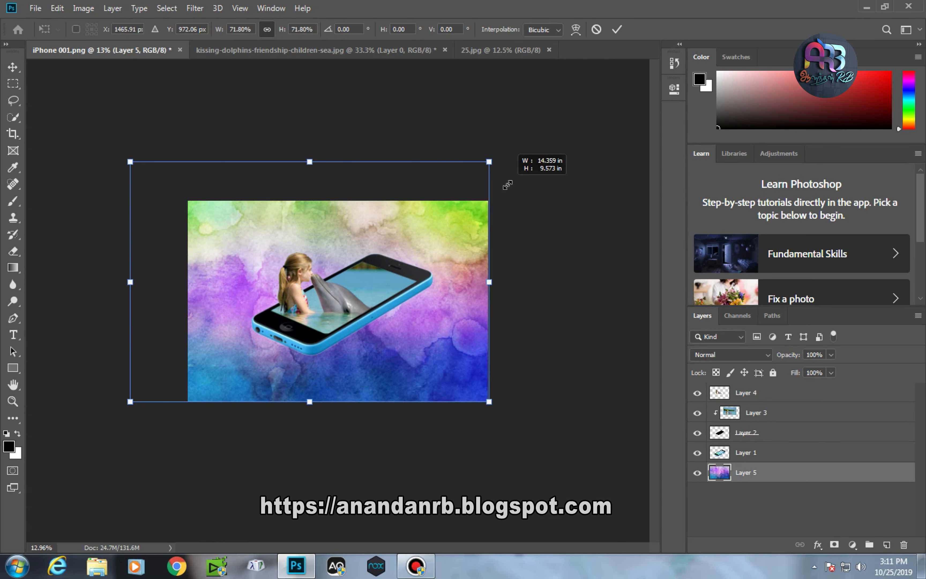
pyautogui.moveTo(131, 163); pyautogui.dragTo(186, 204)
pyautogui.press('Down')
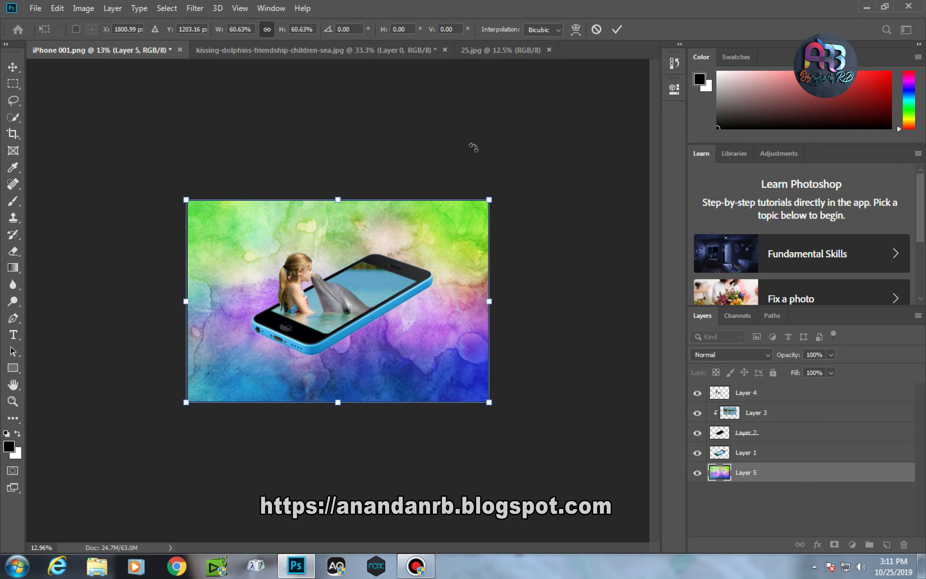
pyautogui.press('Return')
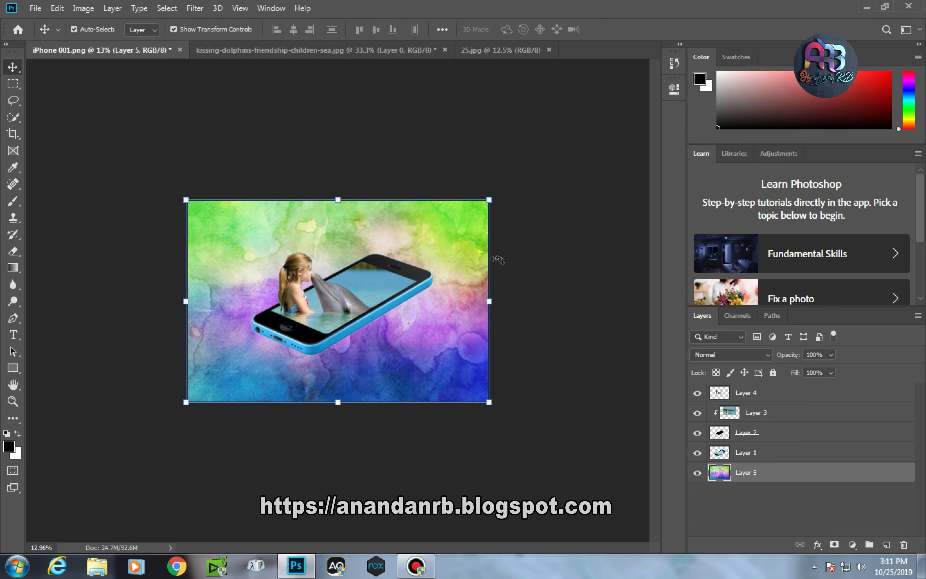
# Apply a Gaussian Blur with a 150-pixel radius to the watercolor background on Layer 5.
pyautogui.click(200, 10)
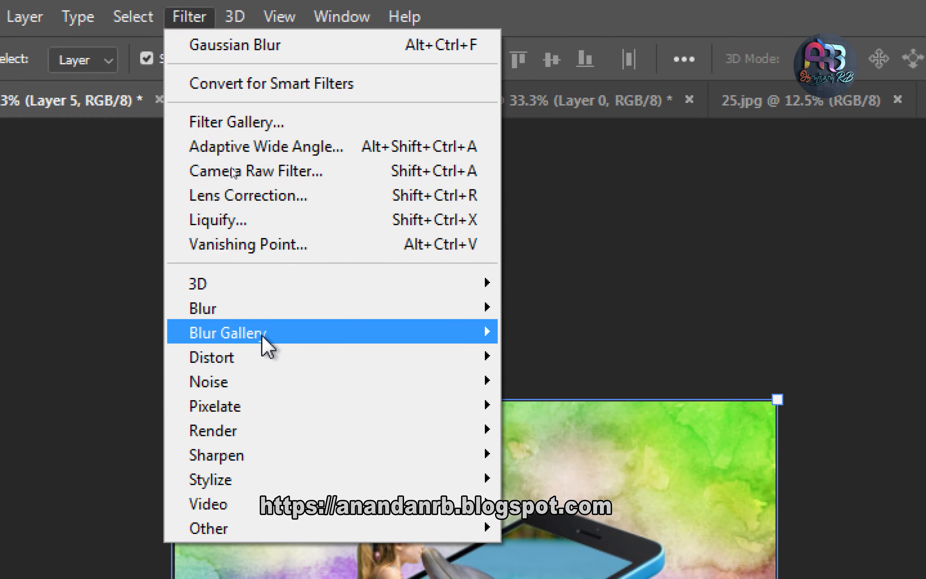
pyautogui.moveTo(274, 311)
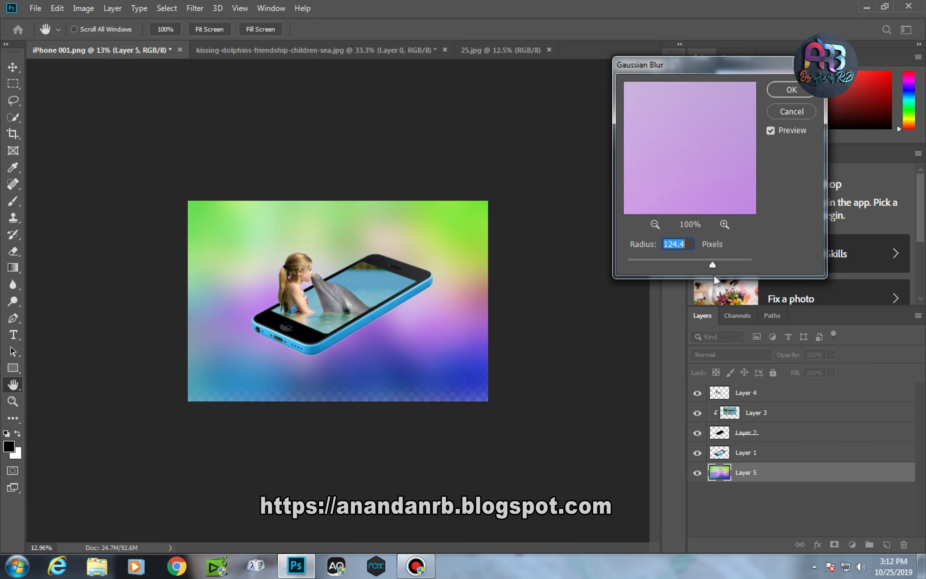
pyautogui.moveTo(709, 261)
pyautogui.mouseDown()
pyautogui.moveTo(700, 266)
pyautogui.moveTo(719, 264)
pyautogui.mouseUp()
pyautogui.write('150')
pyautogui.press('Return')
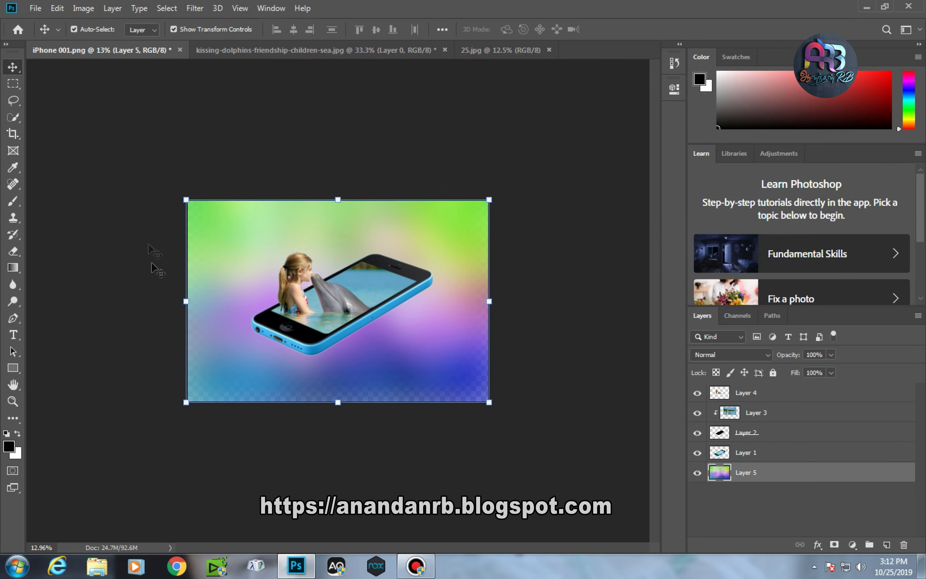
# Scale the blurred background on Layer 5 to 112.22% and reposition it to push its faded edges outside the canvas.
pyautogui.moveTo(185, 198); pyautogui.dragTo(150, 175)
pyautogui.moveTo(390, 351); pyautogui.dragTo(413, 372)
pyautogui.moveTo(449, 345); pyautogui.dragTo(451, 349)
pyautogui.press('Return')
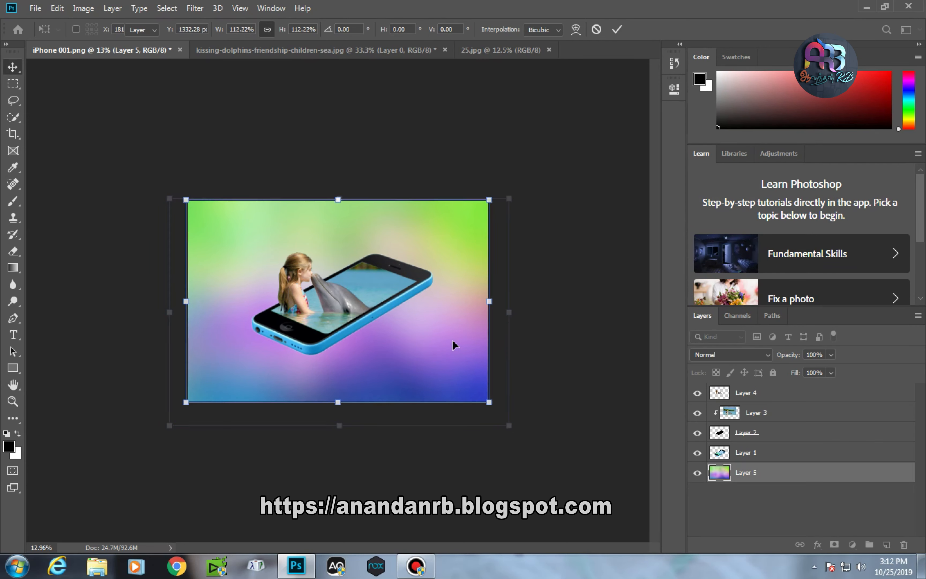